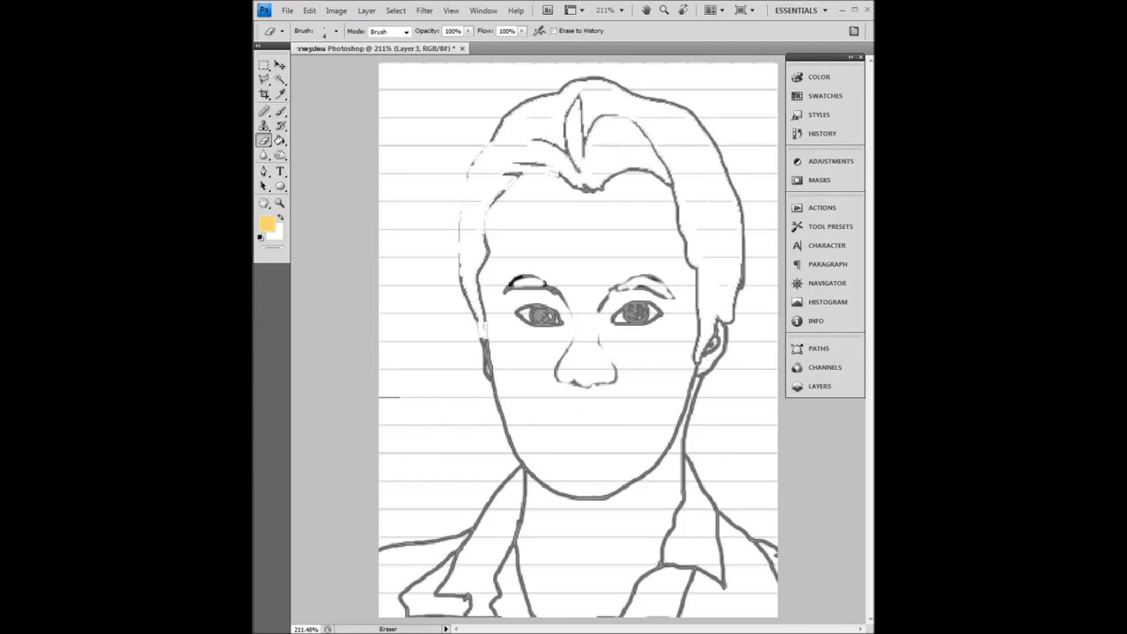
Select the Brush in default black, target Layer 1, and ink short strokes on the top hair.
left_click(280, 111)
key("d")
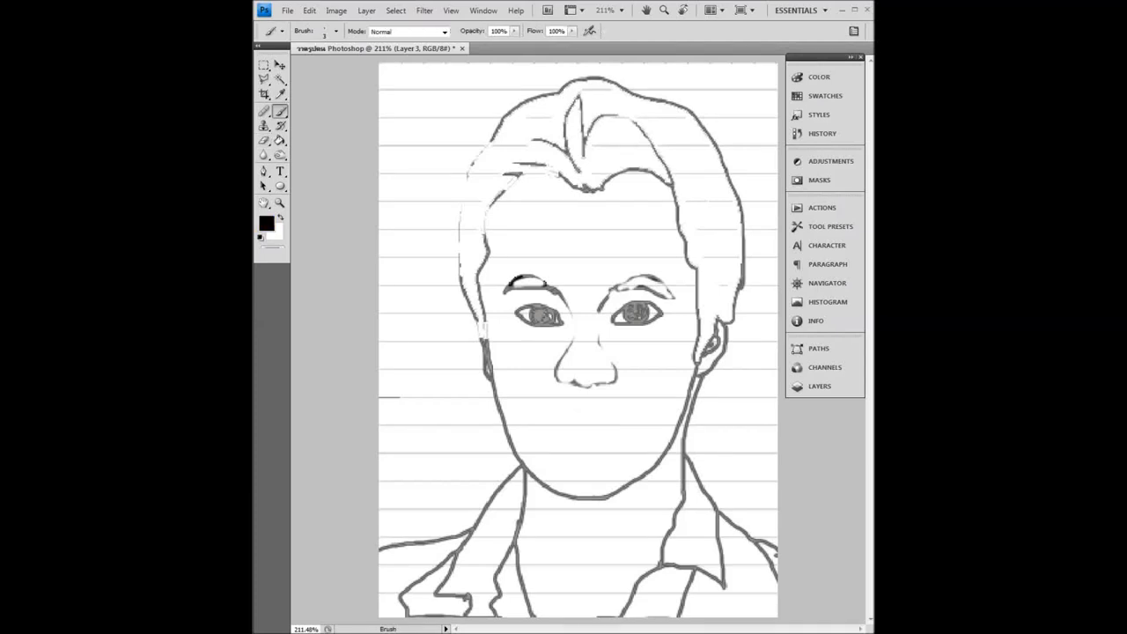
left_click_drag(514, 166, 503, 164)
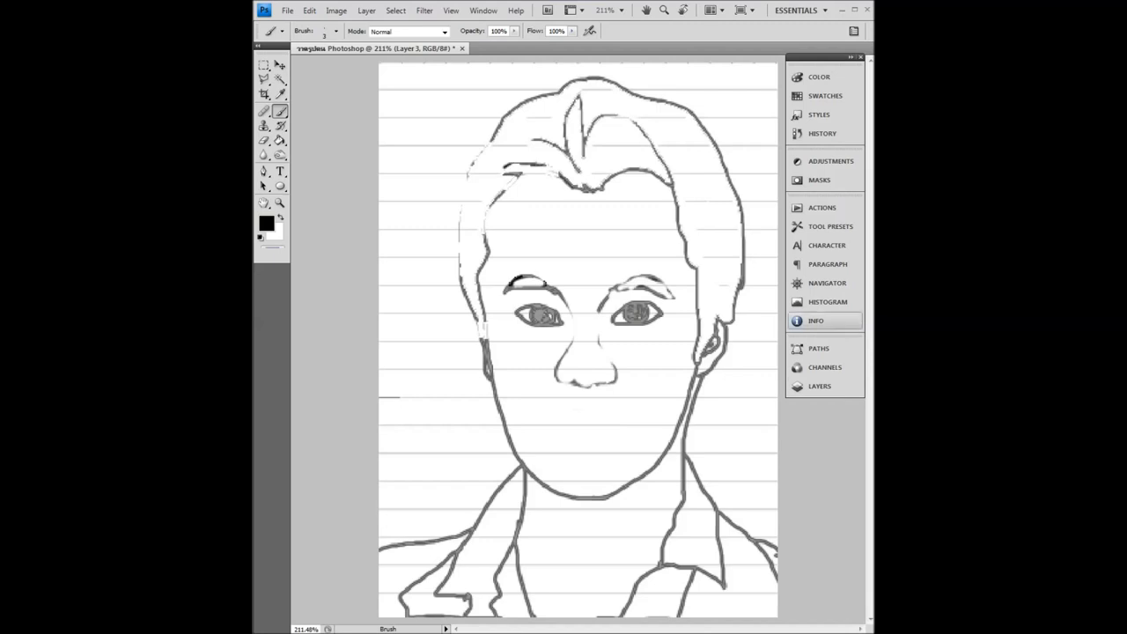
left_click(819, 386)
left_click(685, 394)
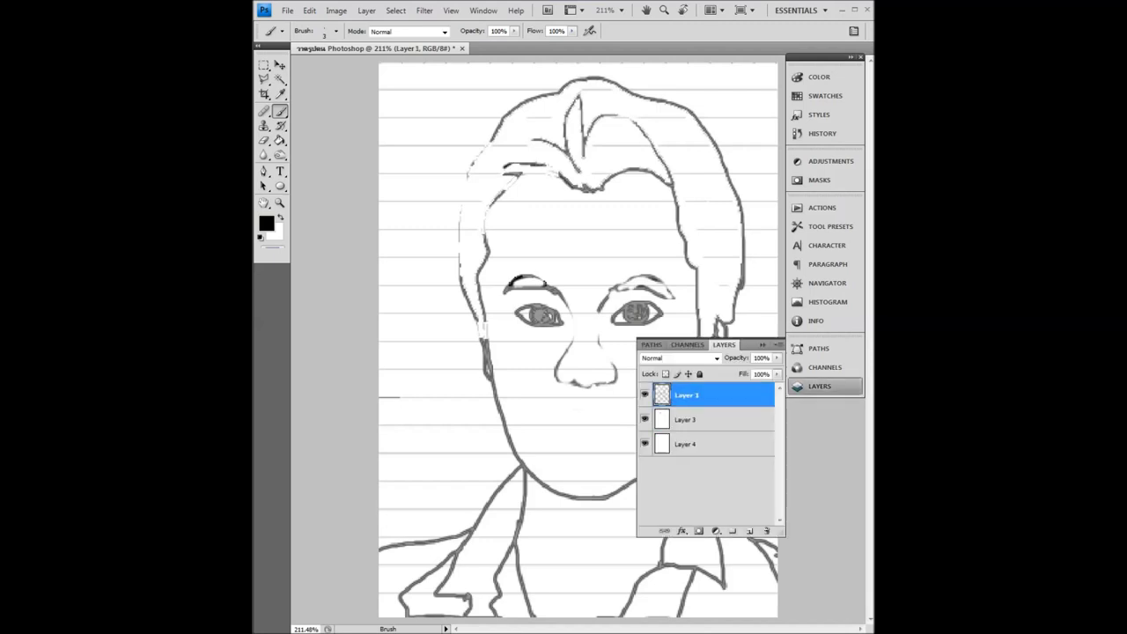
left_click(819, 385)
mouse_move(560, 166)
left_mouse_down()
mouse_move(489, 177)
mouse_move(527, 144)
mouse_move(581, 172)
mouse_move(568, 104)
mouse_move(578, 89)
mouse_move(585, 157)
mouse_move(502, 181)
mouse_move(657, 105)
mouse_move(621, 150)
mouse_move(655, 144)
mouse_move(675, 193)
mouse_move(614, 173)
mouse_move(594, 192)
mouse_move(573, 185)
left_mouse_up()
Ink the hairline, top-left and right hair outlines, central spike and left eyebrow in black.
mouse_move(586, 184)
left_mouse_down()
mouse_move(571, 193)
mouse_move(539, 173)
mouse_move(519, 179)
mouse_move(483, 217)
mouse_move(490, 370)
mouse_move(459, 278)
mouse_move(457, 213)
left_mouse_up()
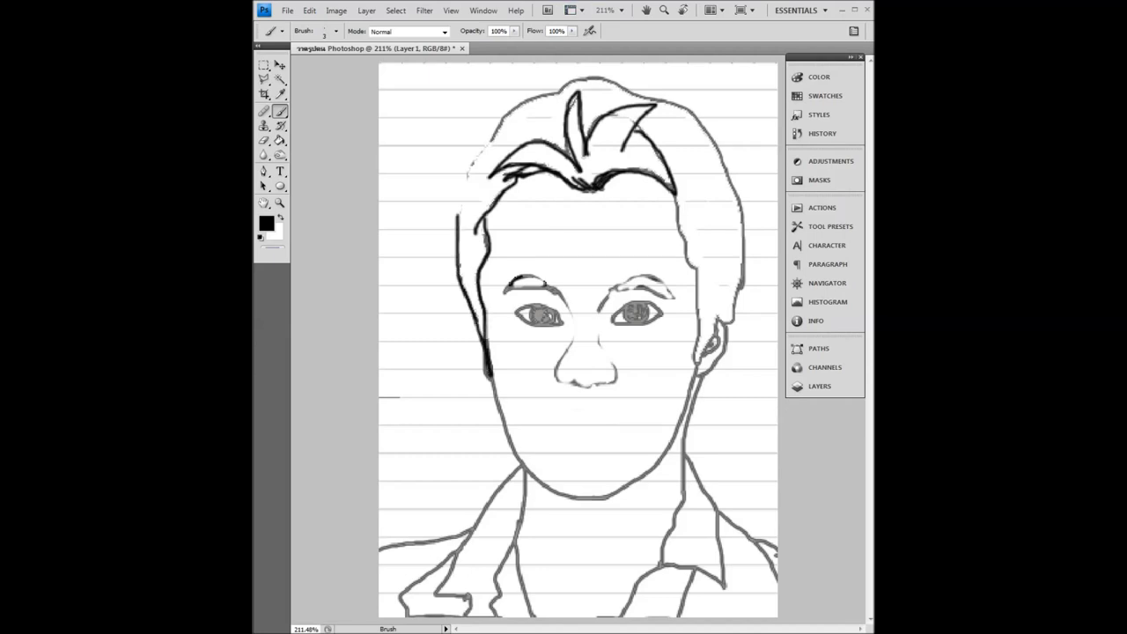
mouse_move(567, 93)
left_mouse_down()
mouse_move(493, 128)
mouse_move(456, 211)
left_mouse_up()
left_click_drag(500, 180, 455, 232)
mouse_move(598, 103)
left_mouse_down()
mouse_move(584, 119)
mouse_move(603, 76)
mouse_move(666, 98)
mouse_move(720, 155)
mouse_move(738, 199)
mouse_move(743, 287)
mouse_move(705, 361)
mouse_move(694, 359)
mouse_move(697, 284)
mouse_move(675, 194)
left_mouse_up()
left_click_drag(655, 147, 674, 172)
mouse_move(507, 291)
left_mouse_down()
mouse_move(535, 277)
mouse_move(560, 294)
mouse_move(574, 338)
mouse_move(631, 276)
mouse_move(673, 299)
mouse_move(646, 276)
mouse_move(653, 291)
mouse_move(622, 289)
left_mouse_up()
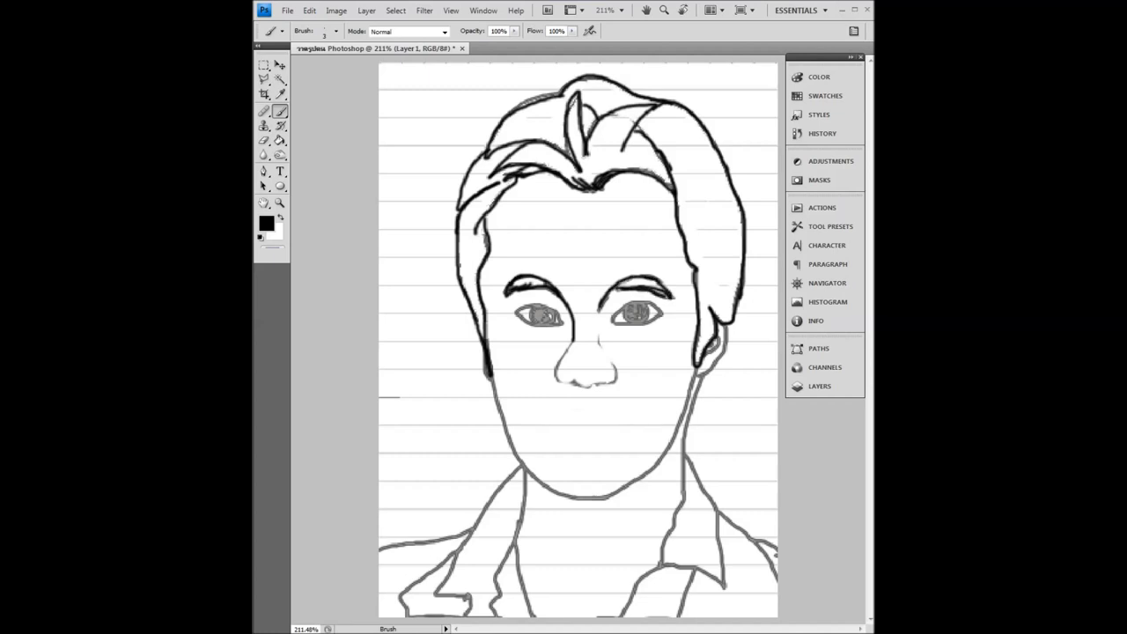
Ink the nose base and draw the smiling mouth line and lower lip.
left_click_drag(567, 382, 609, 379)
left_click_drag(546, 417, 638, 408)
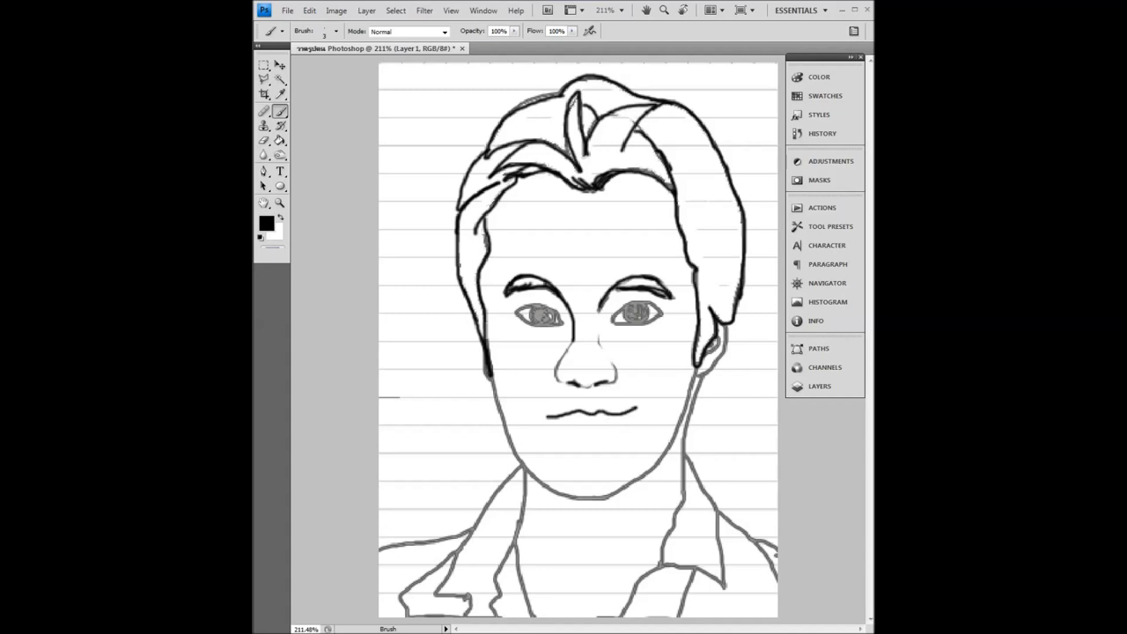
left_click_drag(543, 415, 594, 446)
mouse_move(635, 409)
left_mouse_down()
mouse_move(588, 448)
mouse_move(587, 435)
mouse_move(625, 424)
mouse_move(634, 406)
mouse_move(617, 418)
mouse_move(548, 421)
left_mouse_up()
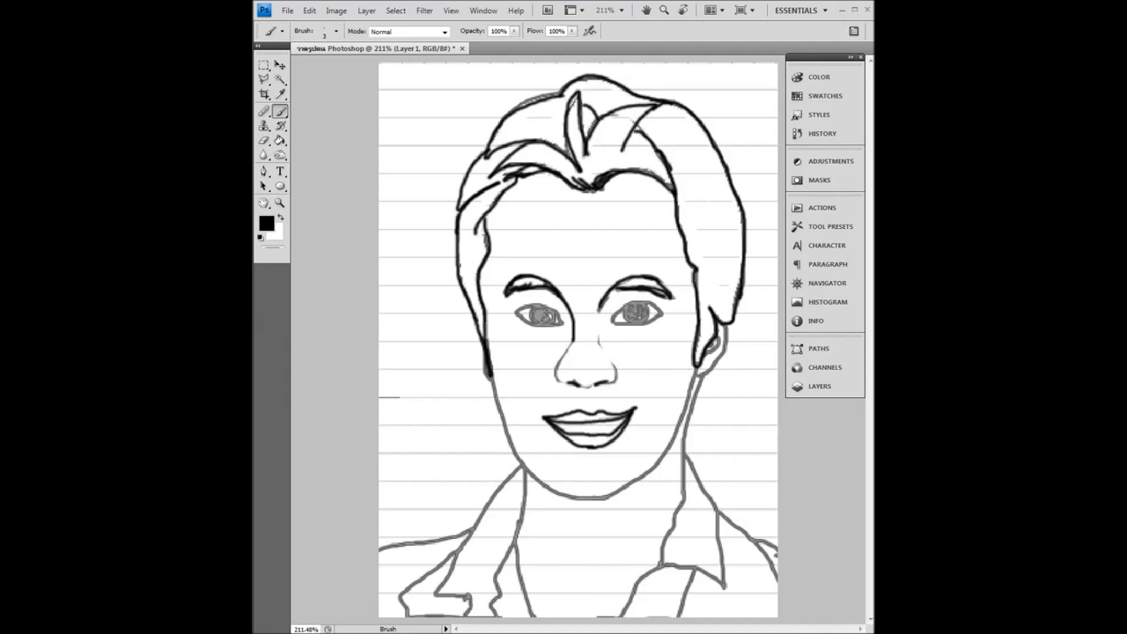
Trace the left and right jaw lines and both sides of the neck in black.
mouse_move(490, 380)
left_mouse_down()
mouse_move(529, 470)
mouse_move(592, 501)
left_mouse_up()
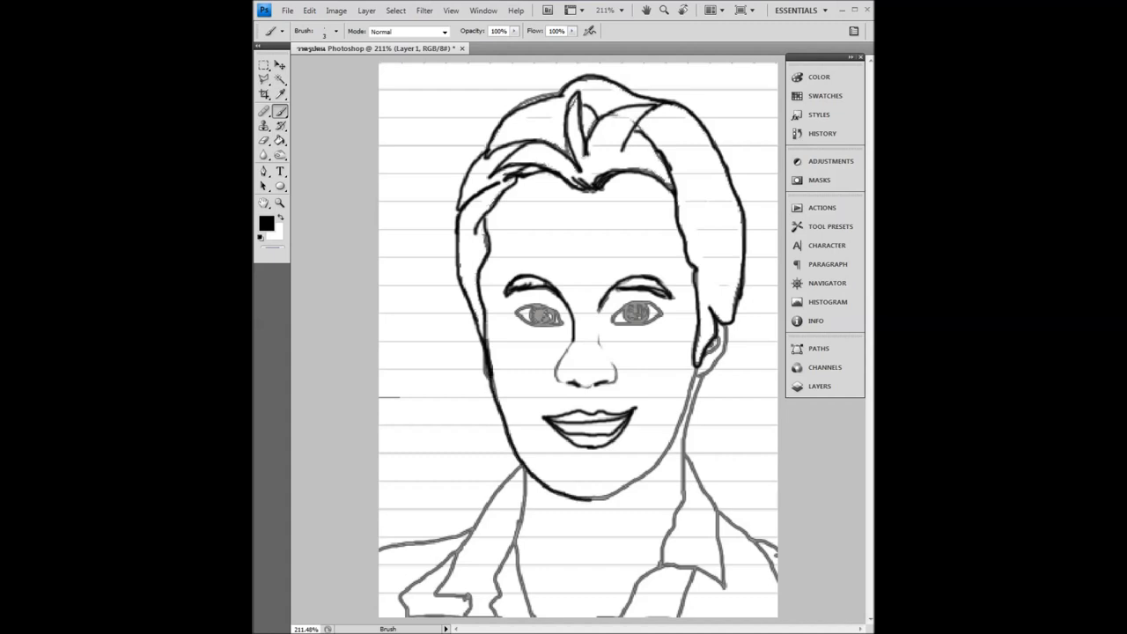
mouse_move(699, 368)
left_mouse_down()
mouse_move(655, 470)
mouse_move(585, 501)
left_mouse_up()
left_click_drag(655, 468, 605, 495)
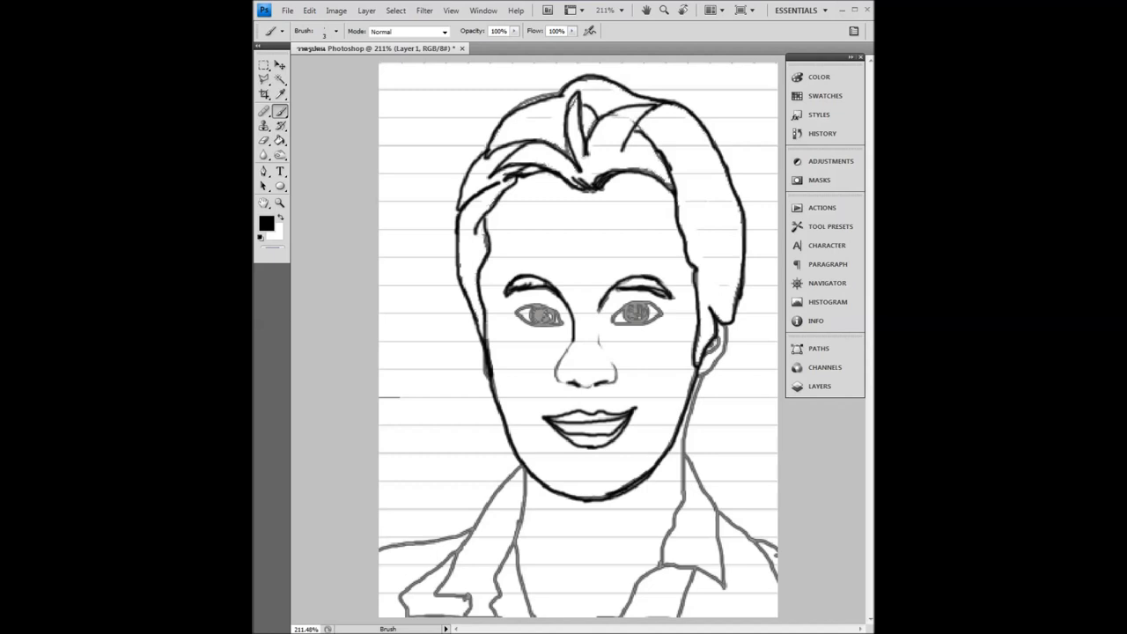
mouse_move(523, 466)
left_mouse_down()
mouse_move(524, 519)
mouse_move(494, 584)
mouse_move(495, 617)
left_mouse_up()
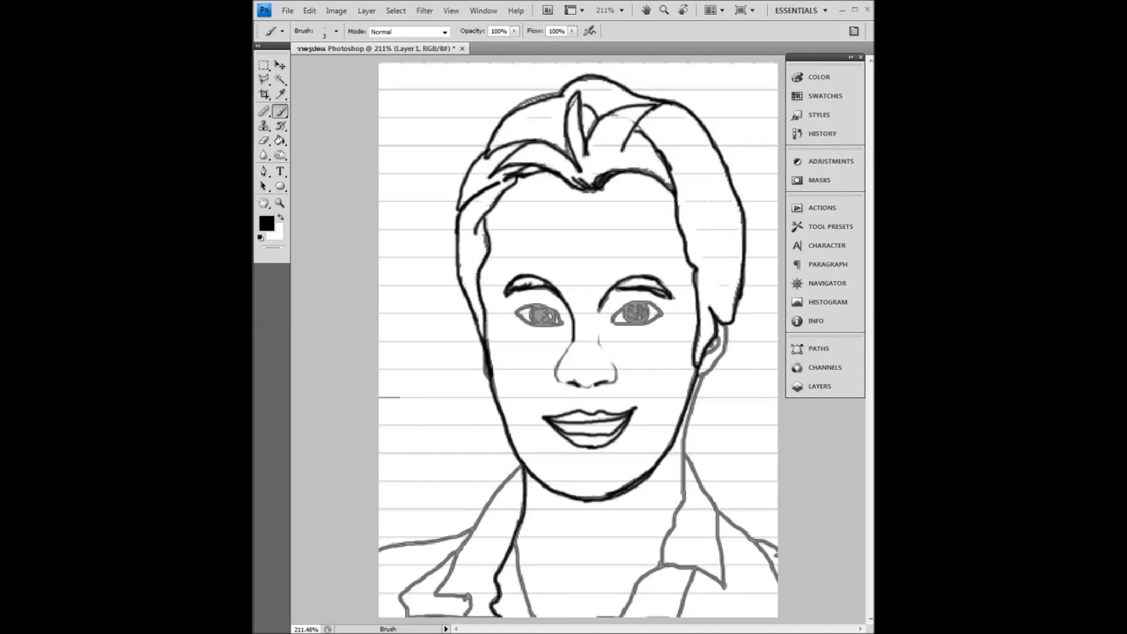
mouse_move(700, 377)
left_mouse_down()
mouse_move(674, 526)
mouse_move(619, 617)
left_mouse_up()
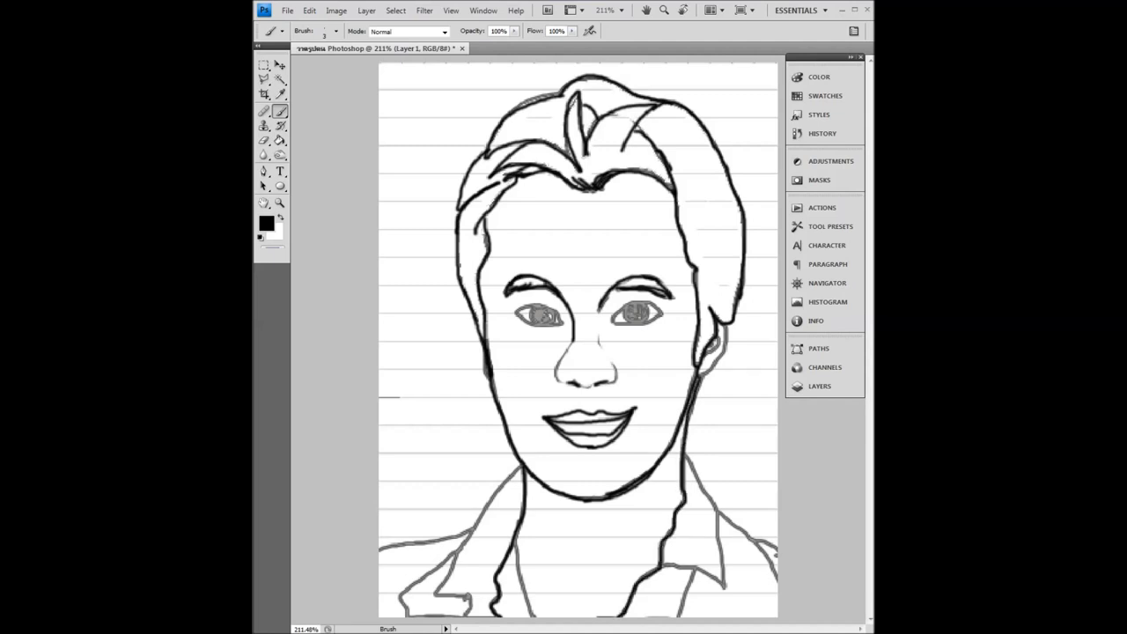
Ink the right collar and shoulder lines and the left collar line.
left_click_drag(683, 448, 728, 588)
mouse_move(716, 514)
left_mouse_down()
mouse_move(727, 589)
mouse_move(661, 566)
left_mouse_up()
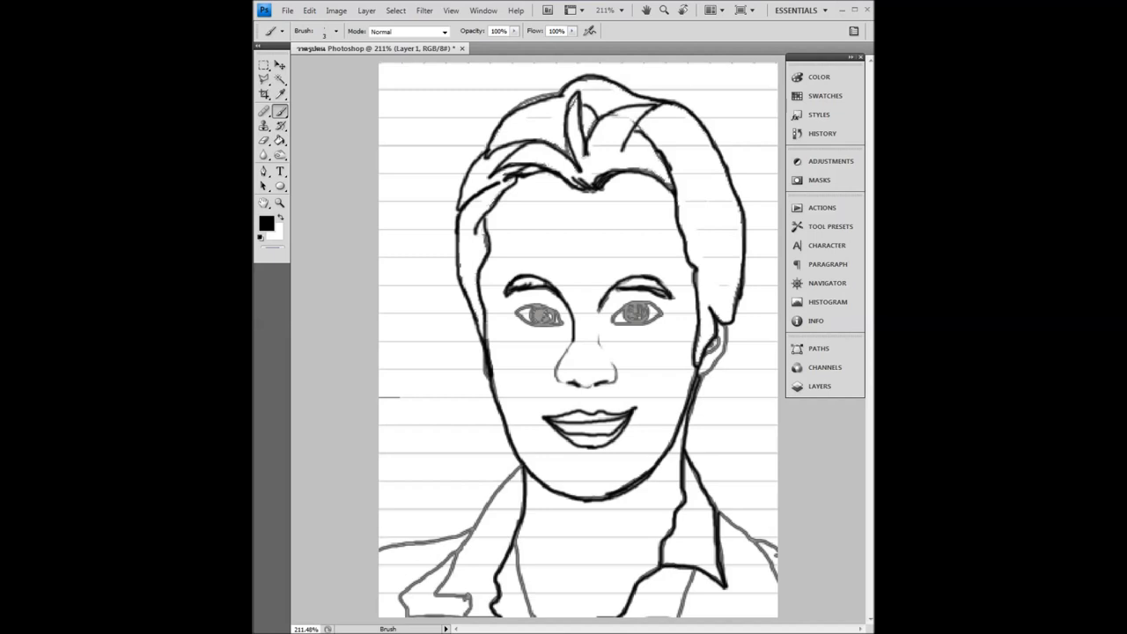
mouse_move(713, 503)
left_mouse_down()
mouse_move(776, 546)
mouse_move(776, 577)
left_mouse_up()
mouse_move(521, 466)
left_mouse_down()
mouse_move(438, 596)
mouse_move(471, 603)
mouse_move(469, 616)
left_mouse_up()
mouse_move(470, 541)
left_mouse_down()
mouse_move(400, 604)
mouse_move(409, 617)
mouse_move(451, 541)
mouse_move(380, 549)
left_mouse_up()
left_click(336, 31)
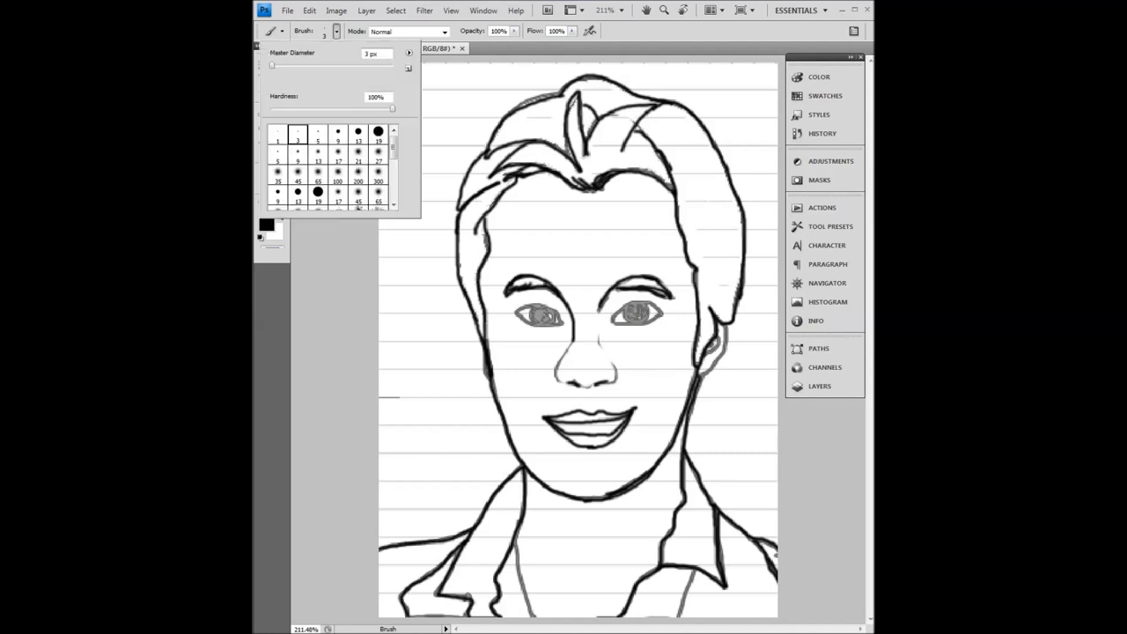
Switch to a 1 px brush and refine the right side and bottom of the nose.
left_click(278, 133)
key("Return")
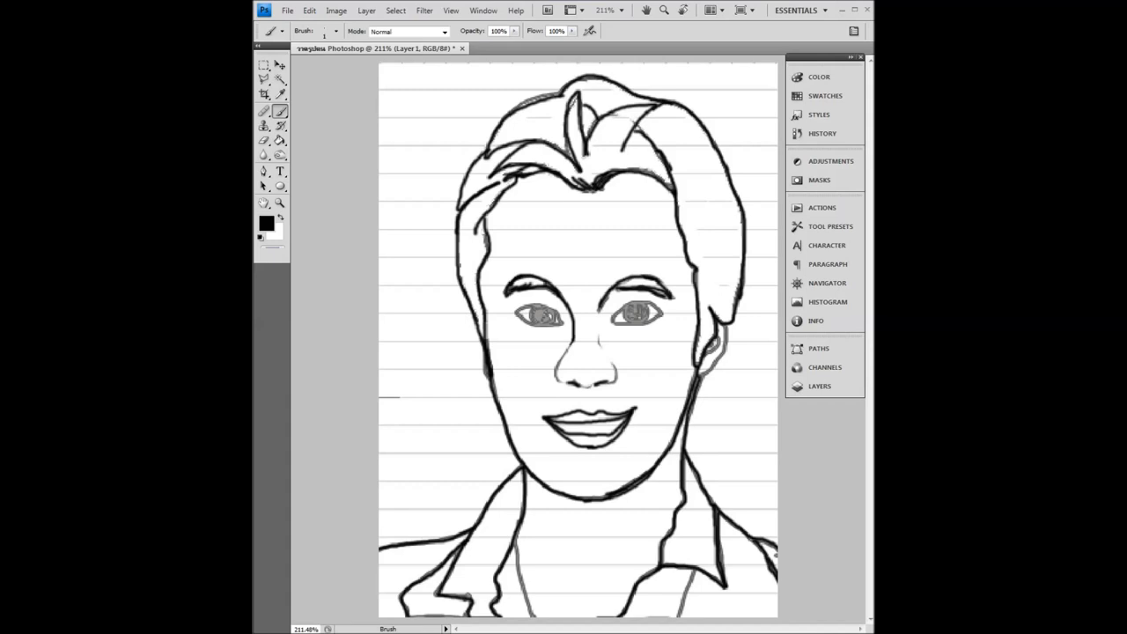
left_click_drag(600, 340, 615, 384)
left_click_drag(583, 387, 604, 382)
Darken the left cheek, right ear, eye edges and left iris with fine lines.
left_click_drag(479, 347, 484, 369)
left_click_drag(724, 329, 705, 377)
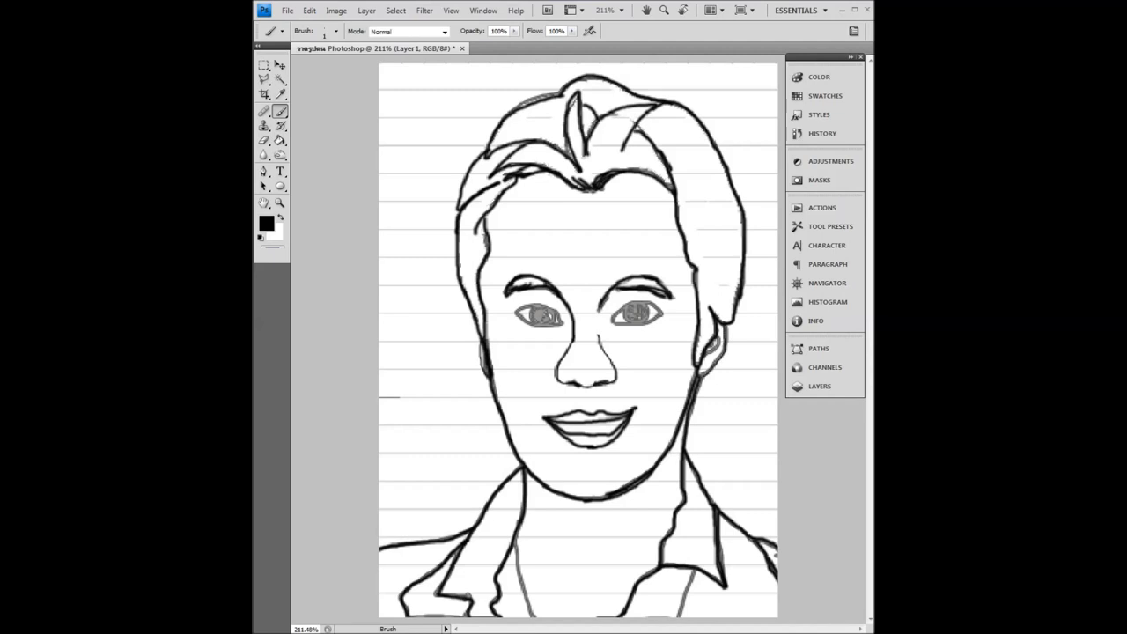
mouse_move(528, 324)
left_mouse_down()
mouse_move(544, 324)
mouse_move(519, 311)
left_mouse_up()
mouse_move(613, 320)
left_mouse_down()
mouse_move(661, 305)
mouse_move(618, 324)
mouse_move(640, 322)
mouse_move(622, 316)
mouse_move(639, 302)
mouse_move(626, 313)
left_mouse_up()
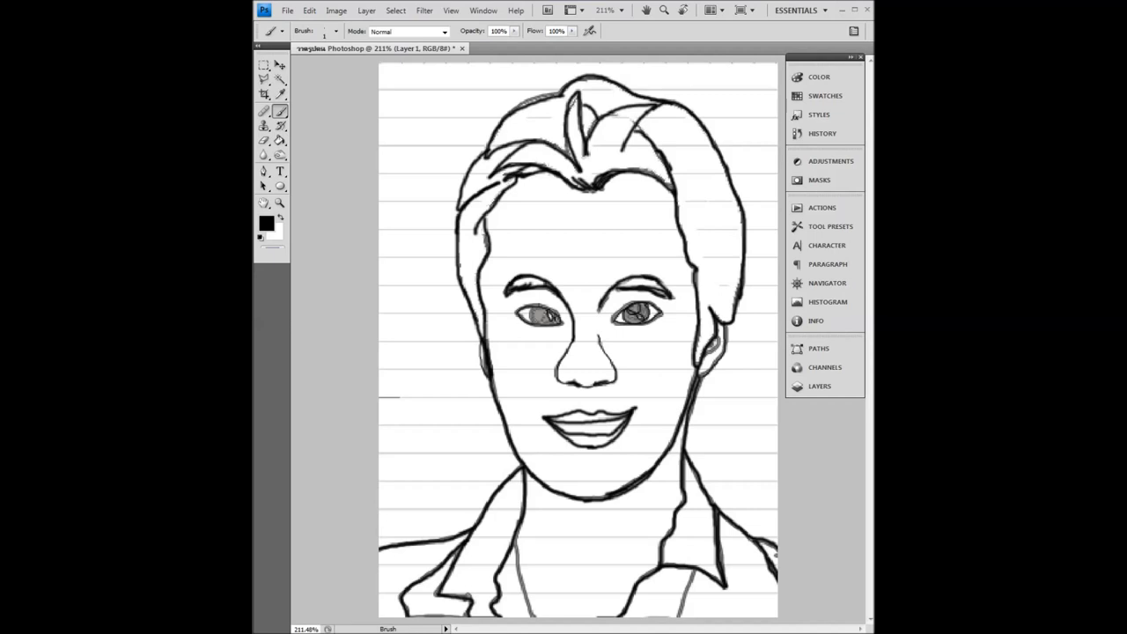
left_click_drag(528, 308, 539, 322)
Magic Wand-select the irises and eyebrows, then clear the selections with Ctrl+D.
left_click(281, 80)
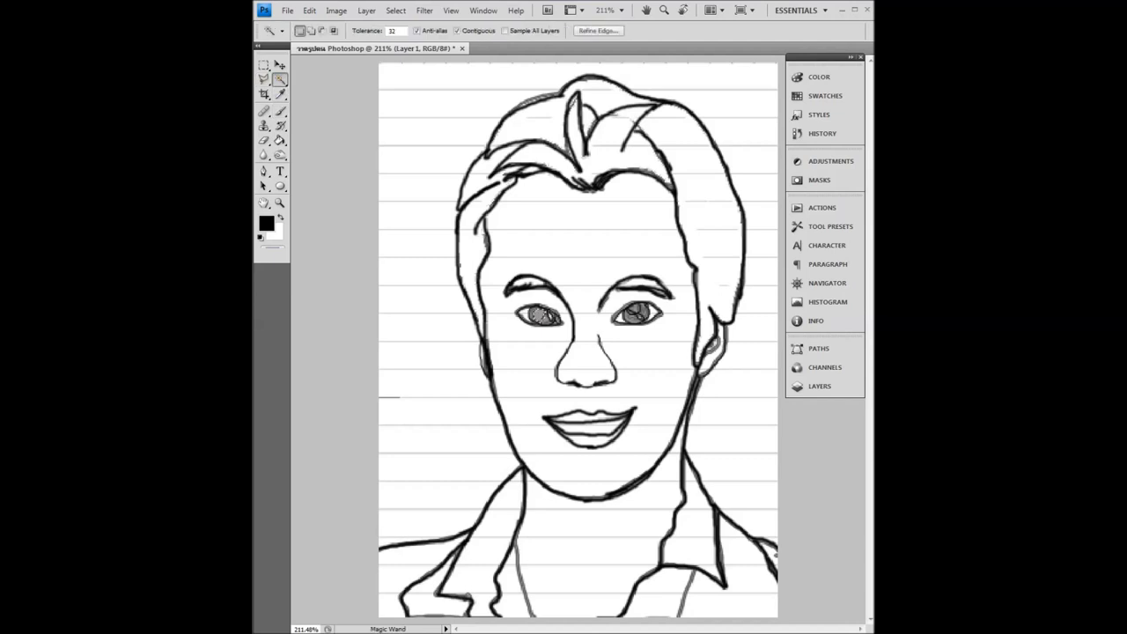
left_click(539, 315)
left_click(632, 313)
left_click(528, 282)
left_click(652, 286, "shift")
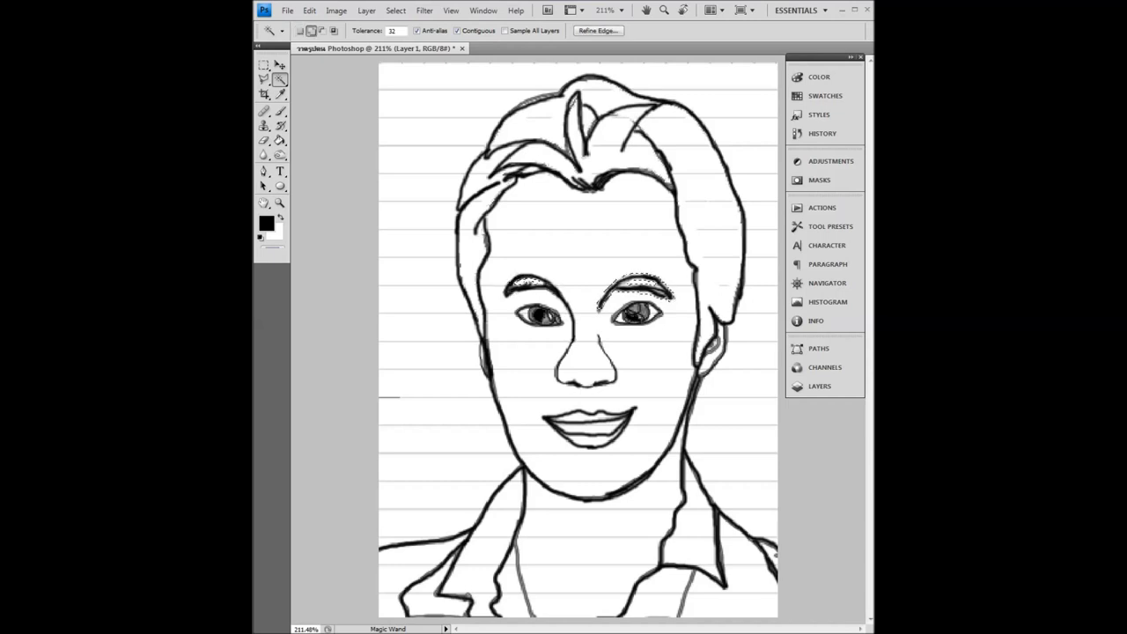
key("ctrl+d")
left_click(533, 281)
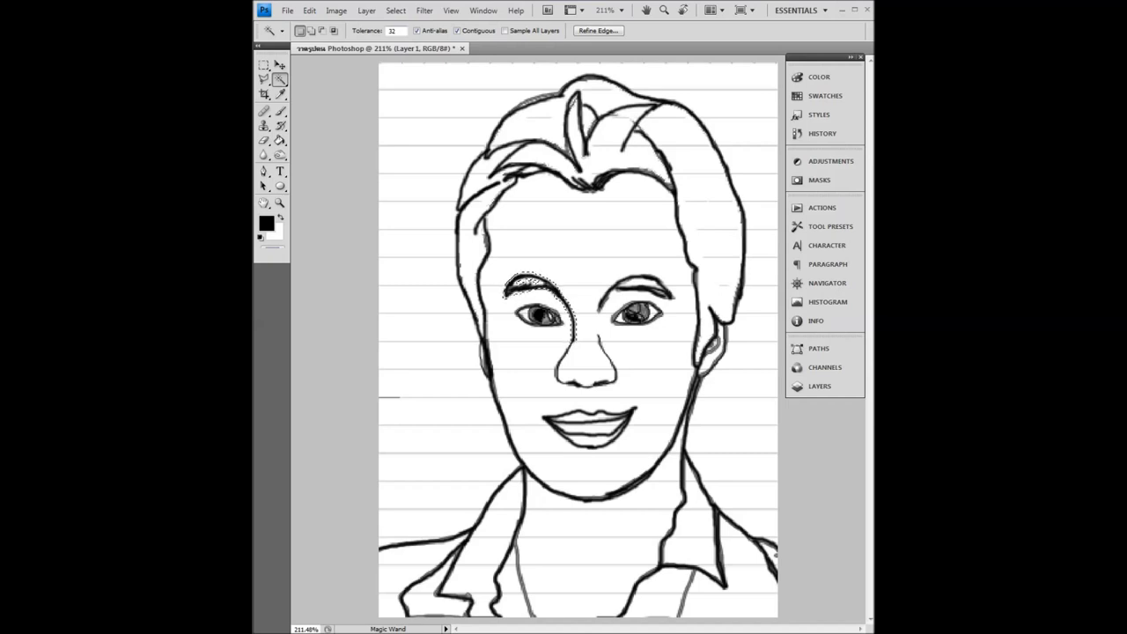
key("ctrl+d")
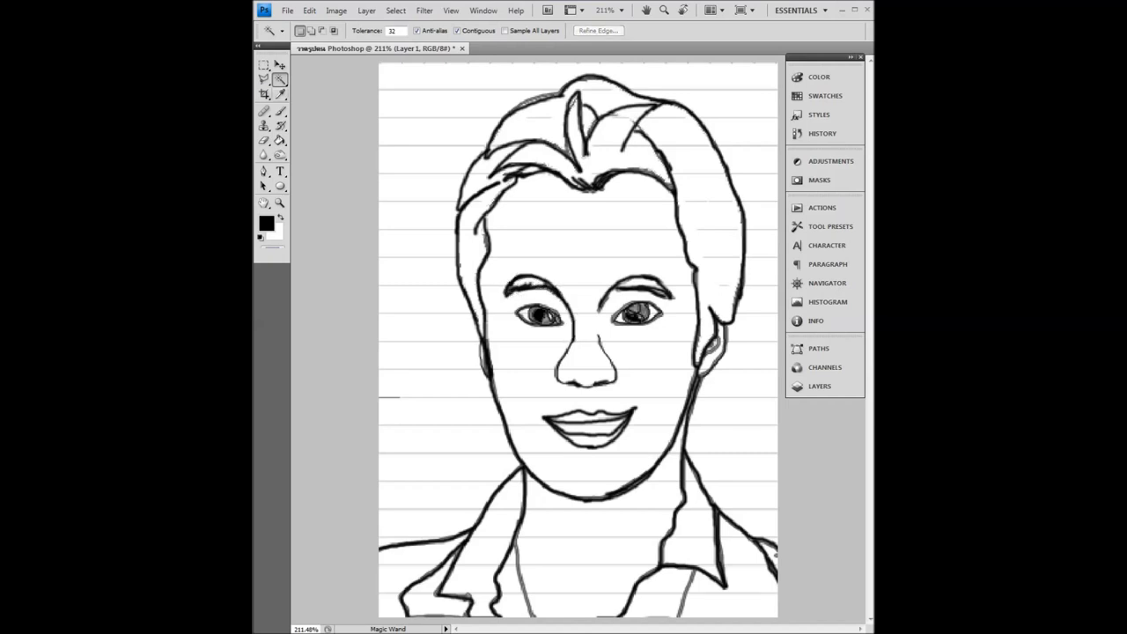
Return to the Brush tool with the 3 px preset.
left_click(280, 111)
left_click(336, 30)
left_click(298, 134)
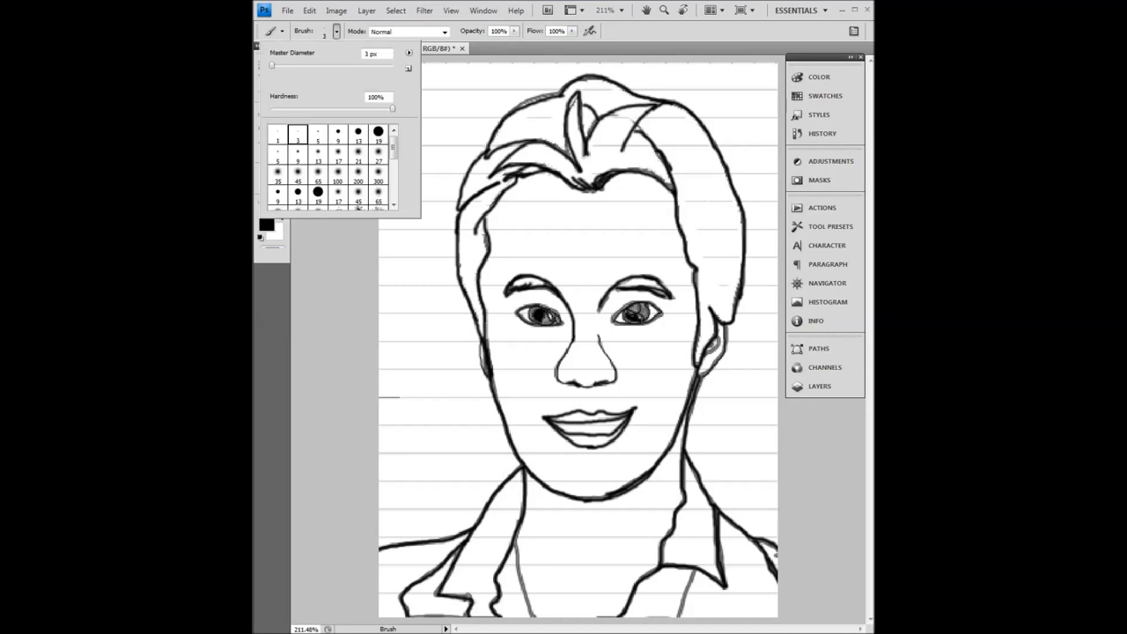
key("Return")
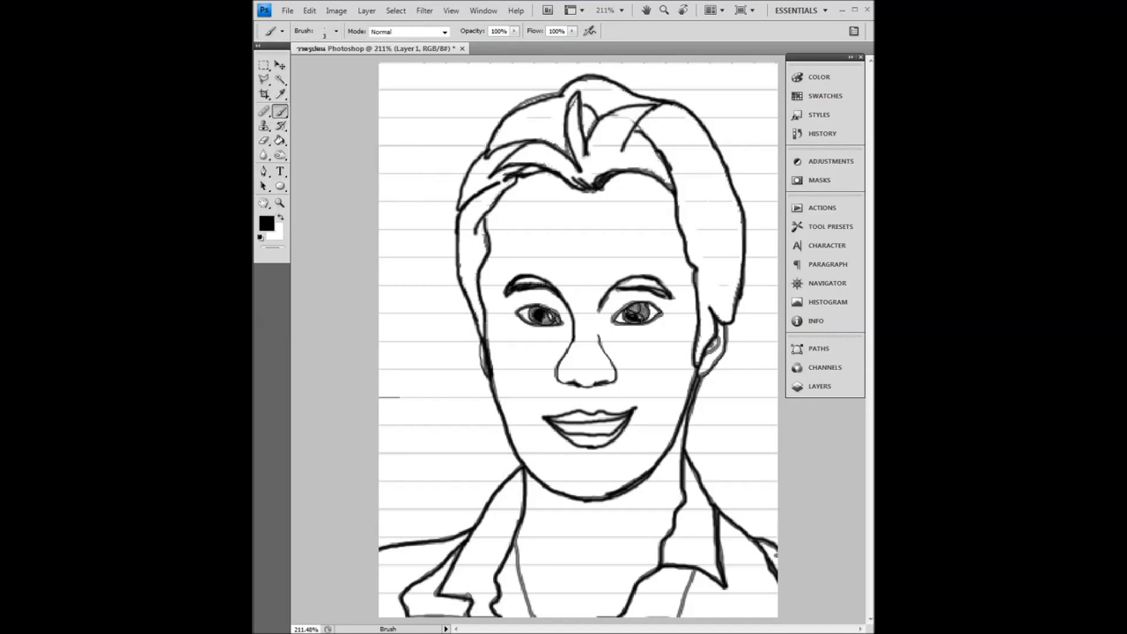
Fill both eyebrows black and thicken the right, lower-left hair outlines and right ear.
left_click_drag(515, 282, 553, 282)
mouse_move(611, 293)
left_mouse_down()
mouse_move(657, 282)
mouse_move(642, 282)
mouse_move(666, 296)
mouse_move(631, 280)
mouse_move(665, 289)
left_mouse_up()
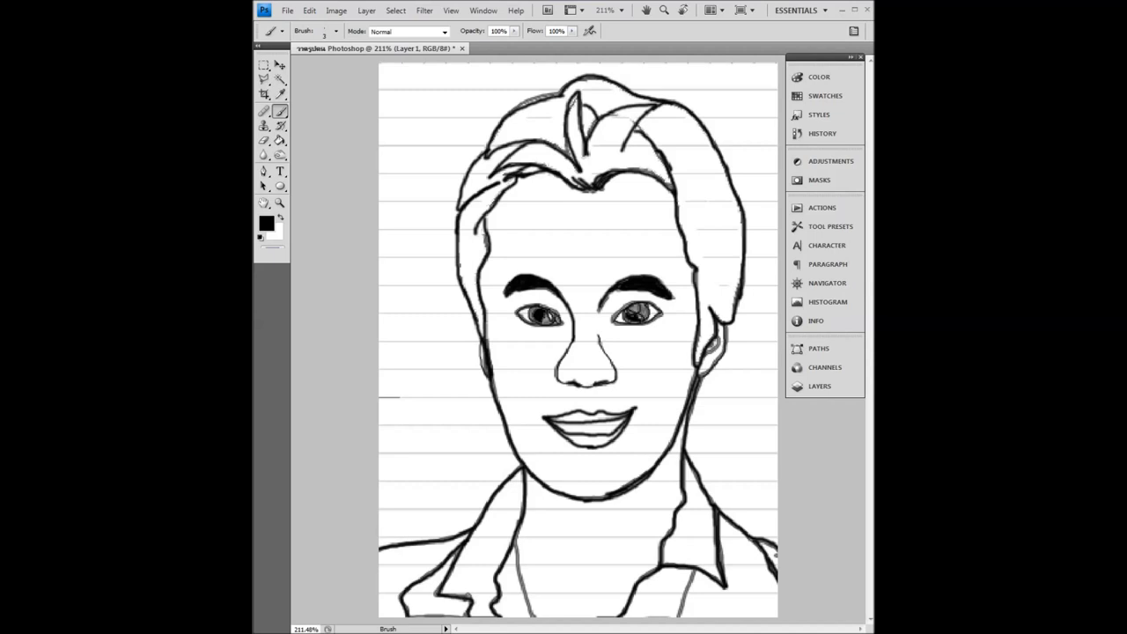
mouse_move(649, 114)
left_mouse_down()
mouse_move(616, 167)
mouse_move(631, 116)
mouse_move(630, 130)
left_mouse_up()
mouse_move(736, 290)
left_mouse_down()
mouse_move(741, 216)
mouse_move(723, 148)
left_mouse_up()
mouse_move(460, 217)
left_mouse_down()
mouse_move(455, 267)
mouse_move(479, 332)
left_mouse_up()
mouse_move(732, 314)
left_mouse_down()
mouse_move(714, 317)
mouse_move(711, 345)
left_mouse_up()
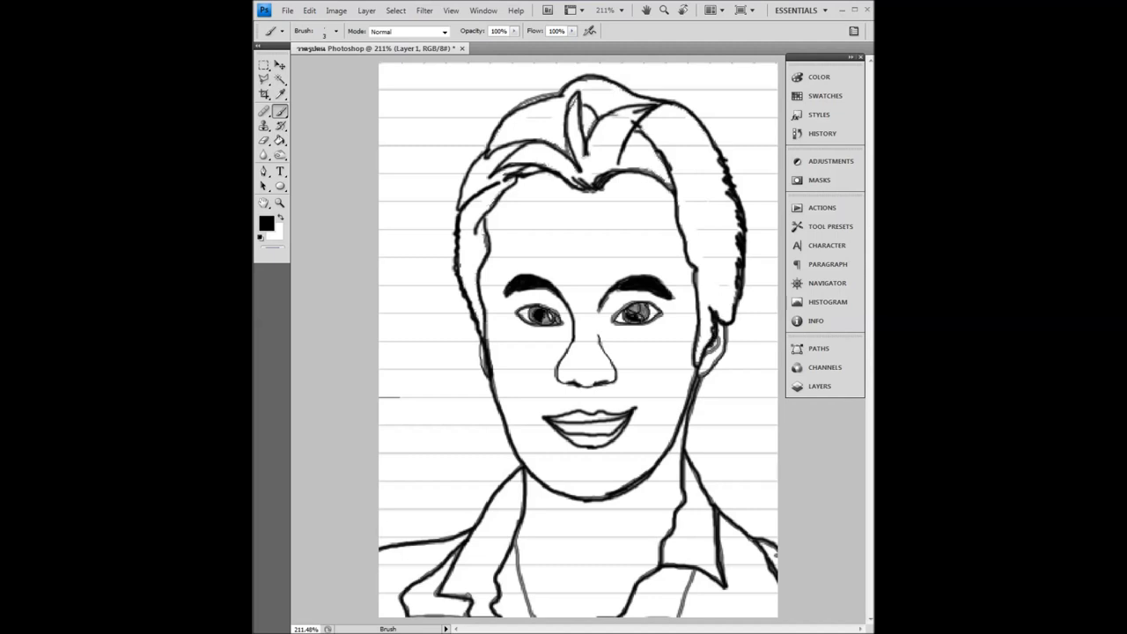
left_click_drag(483, 151, 450, 231)
Darken the top and right hair, the left face edge, and the right iris.
mouse_move(558, 95)
left_mouse_down()
mouse_move(495, 127)
mouse_move(486, 151)
mouse_move(560, 143)
left_mouse_up()
mouse_move(566, 97)
left_mouse_down()
mouse_move(578, 78)
mouse_move(608, 78)
mouse_move(650, 101)
left_mouse_up()
mouse_move(593, 130)
left_mouse_down()
mouse_move(596, 117)
mouse_move(648, 100)
mouse_move(617, 160)
left_mouse_up()
left_click_drag(678, 187, 699, 285)
left_click_drag(482, 222, 479, 292)
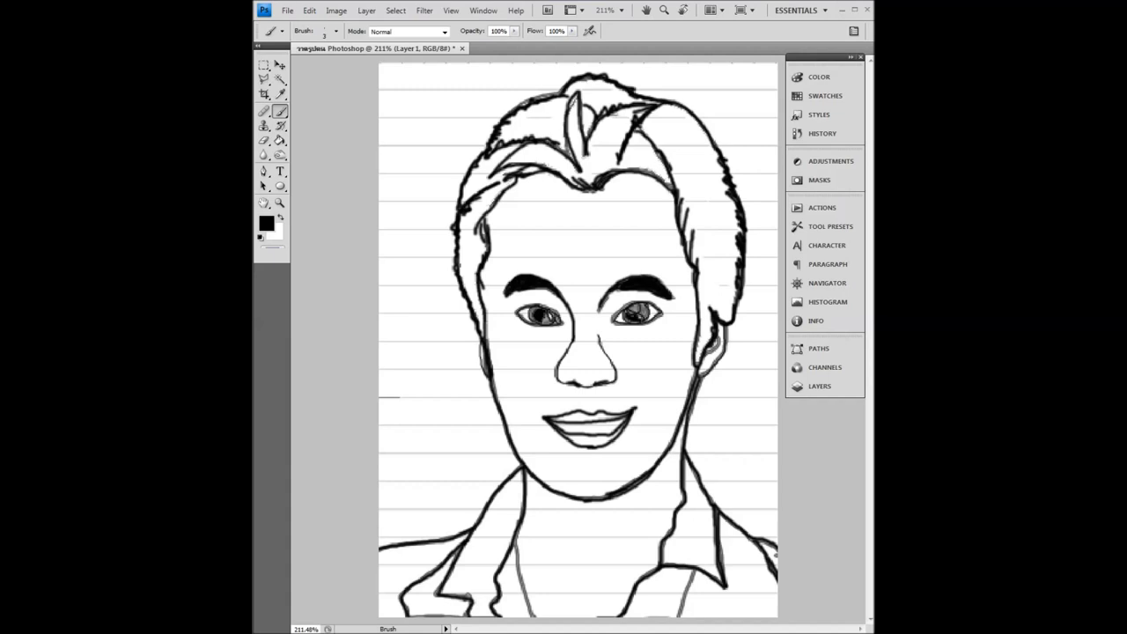
left_click_drag(481, 311, 488, 322)
left_click_drag(632, 308, 649, 312)
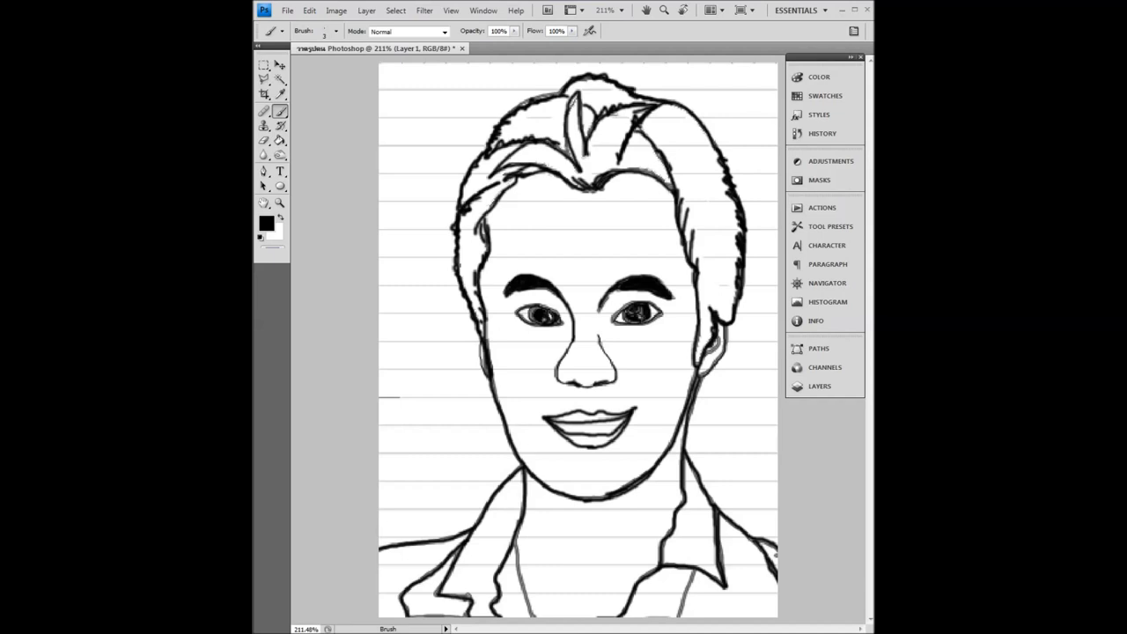
key("w")
left_click(522, 124)
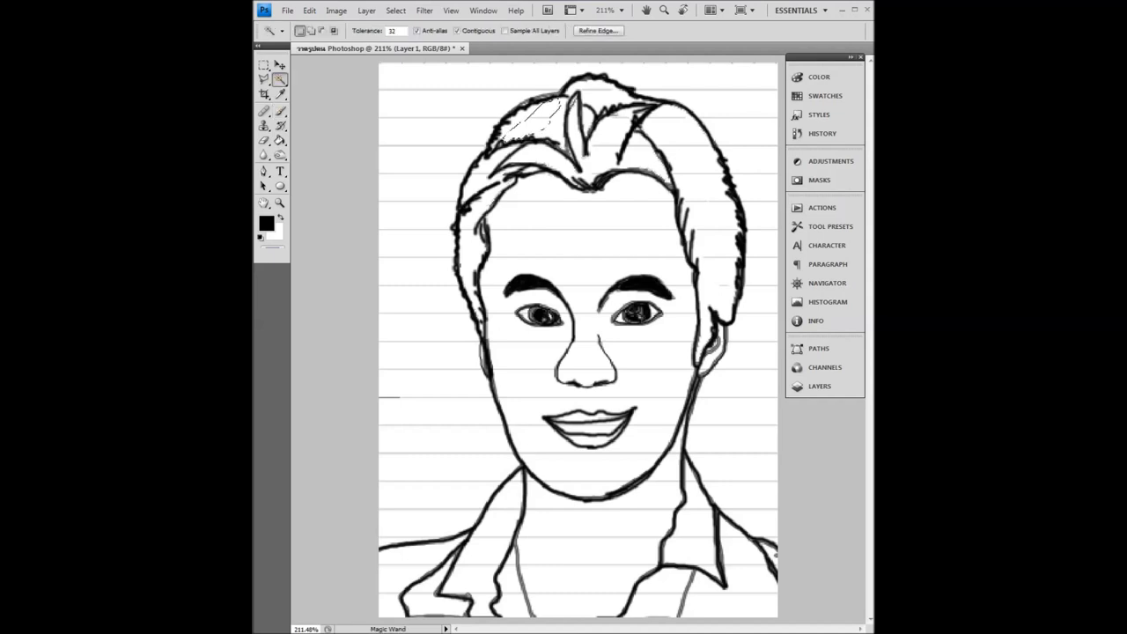
left_click(311, 30)
left_click(624, 124)
left_click(705, 185)
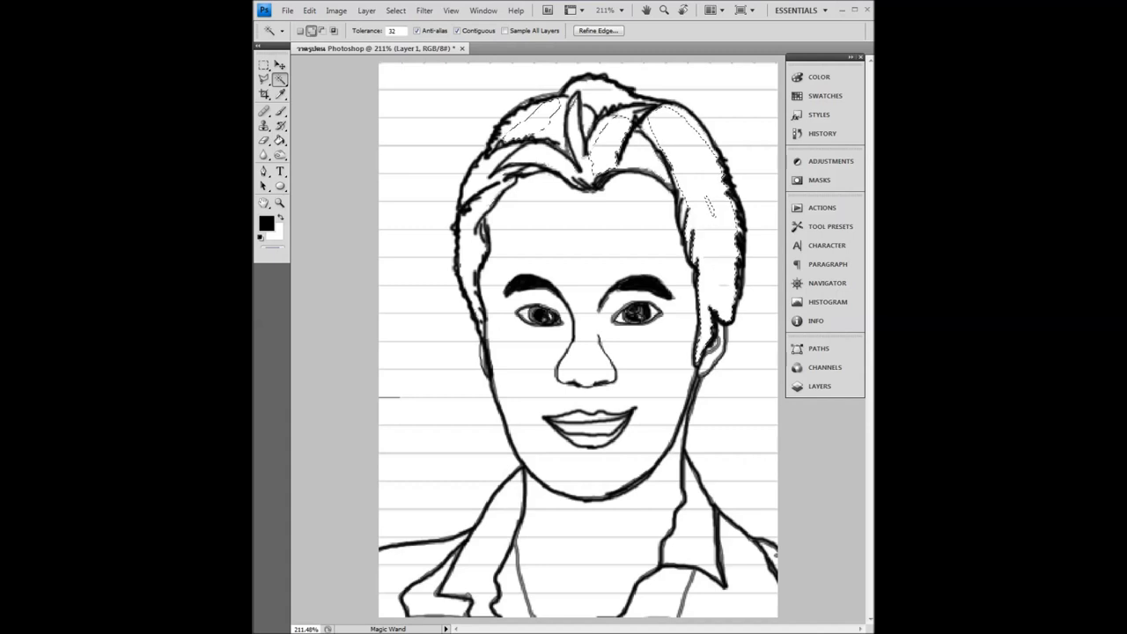
left_click(471, 220)
left_click(608, 90)
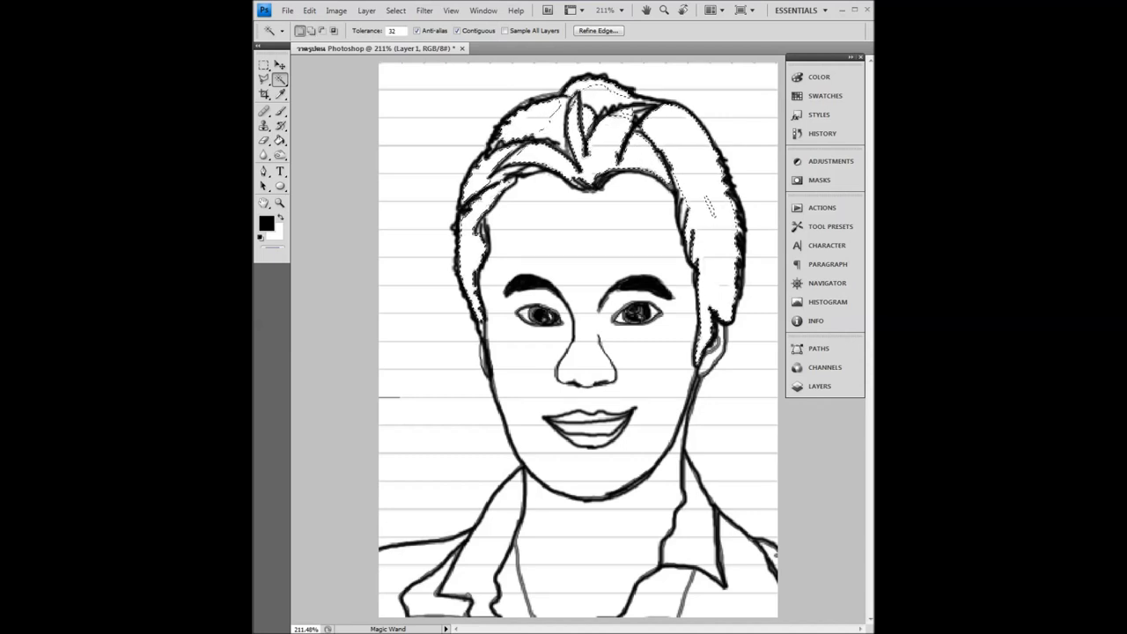
key("alt+BackSpace")
key("ctrl+d")
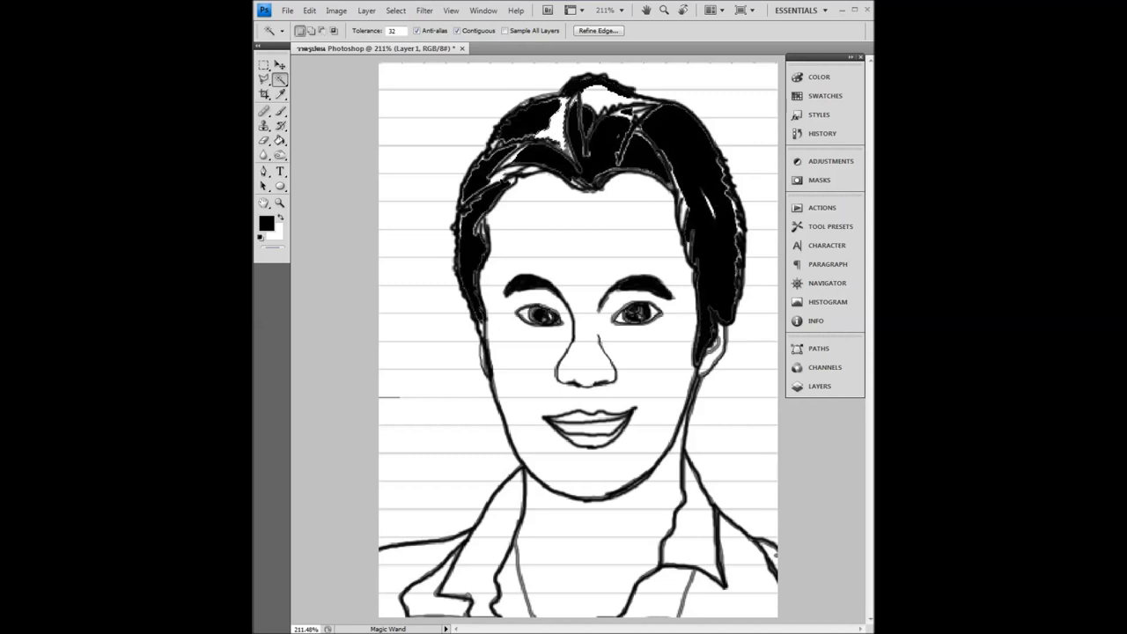
left_click(311, 30)
left_click(301, 29)
left_click(602, 92, "alt")
left_click(608, 115)
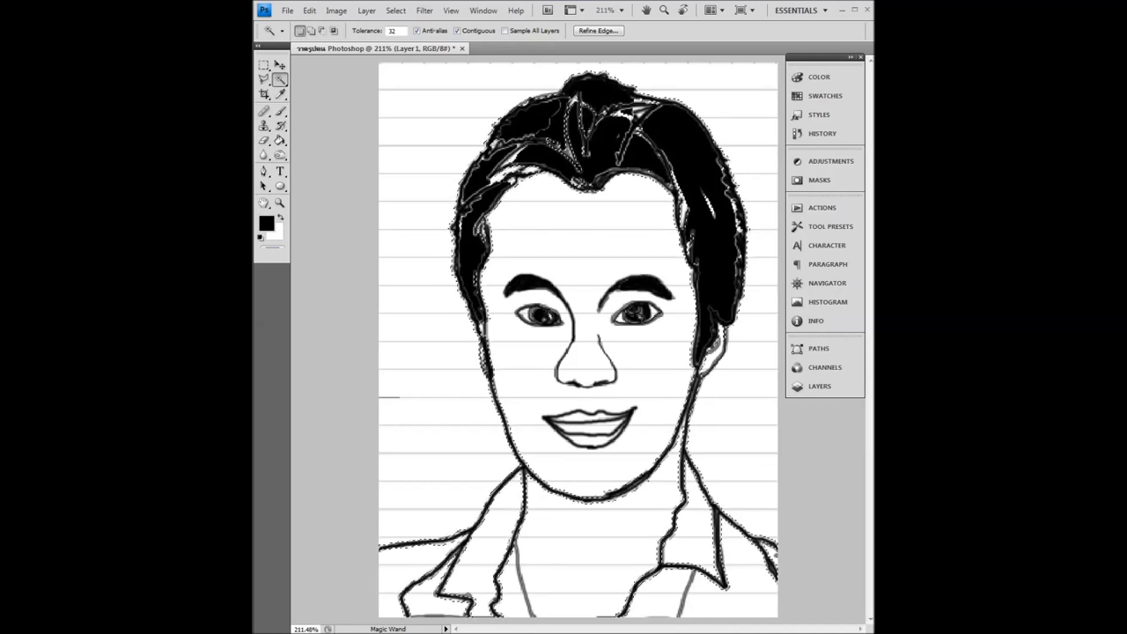
key("alt+BackSpace")
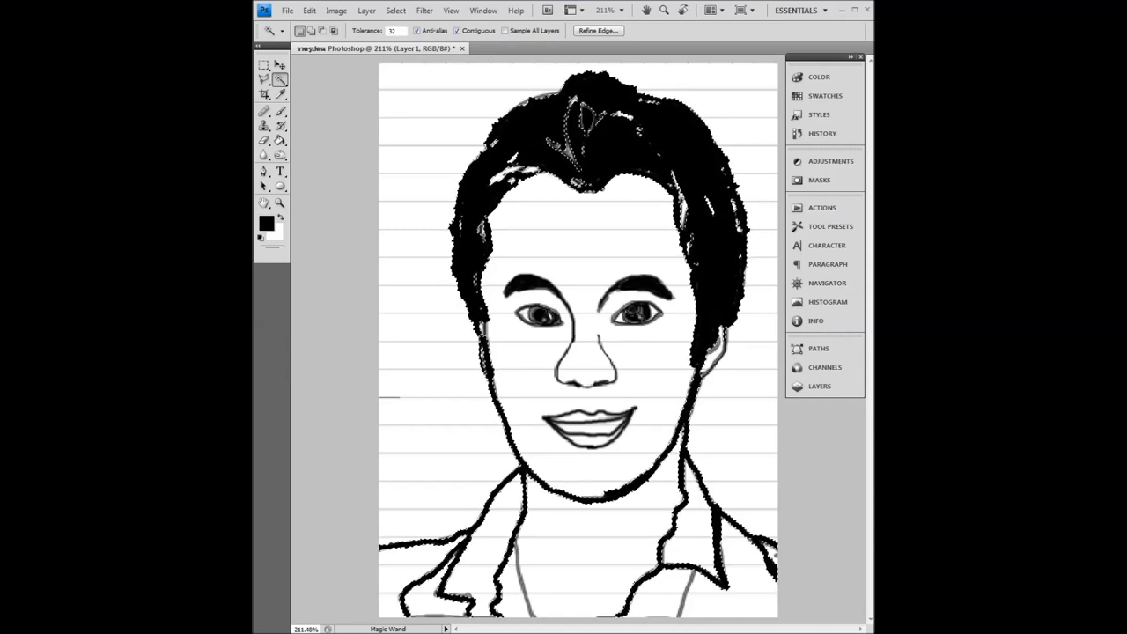
left_click(309, 11)
left_click(317, 22)
key("ctrl+d")
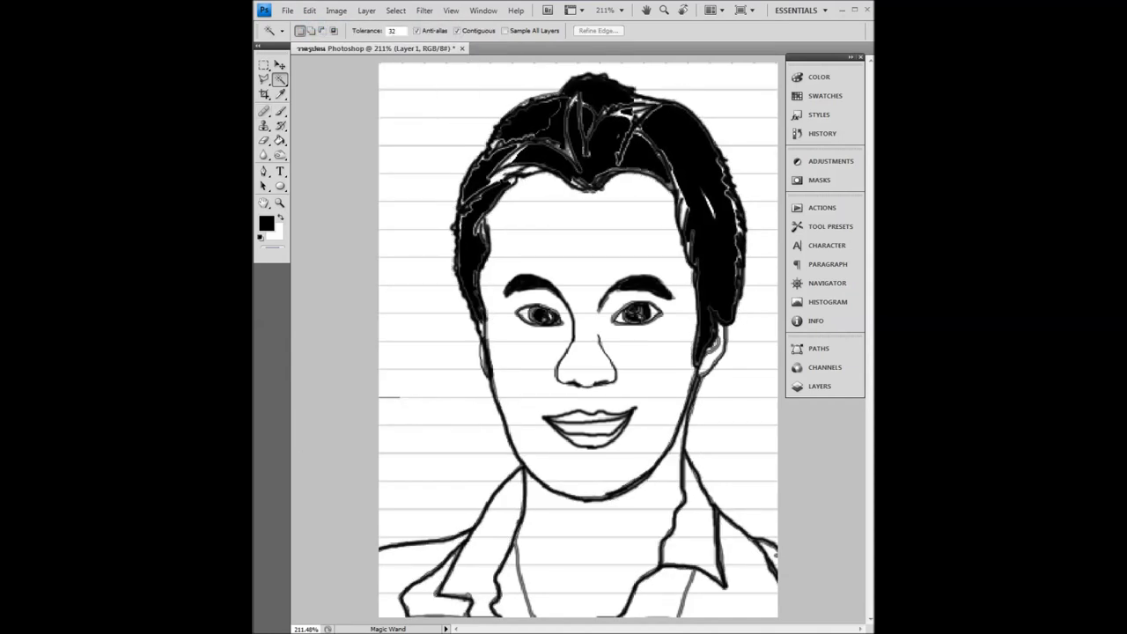
key("b")
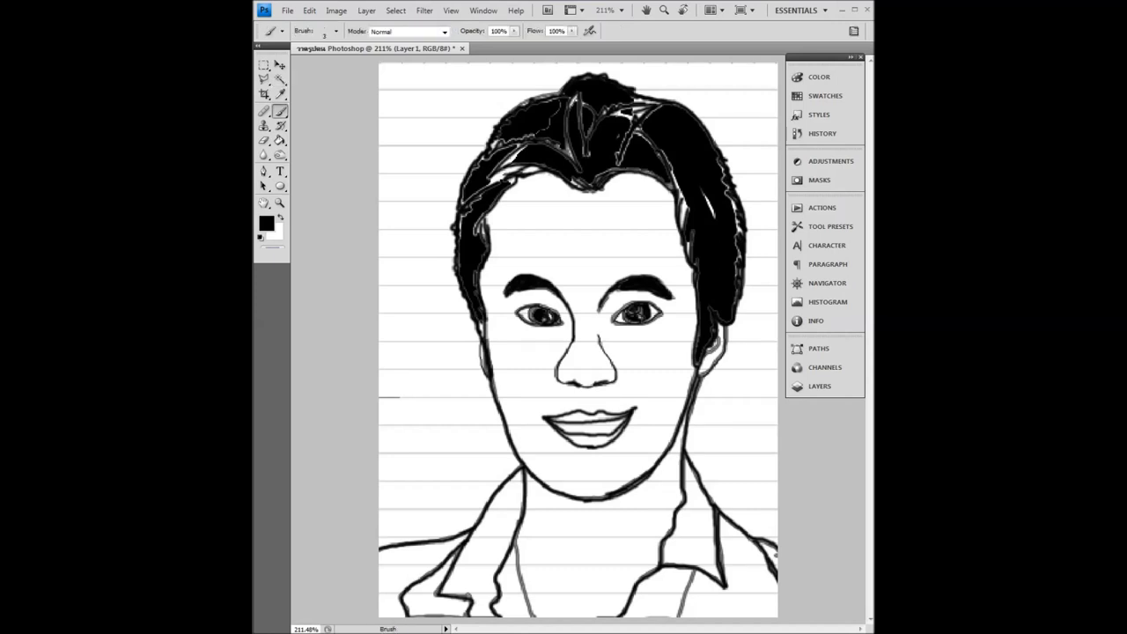
Paint black over white streaks at the hair top and along its left and right edges.
left_click_drag(633, 88, 642, 93)
mouse_move(550, 95)
left_mouse_down()
mouse_move(513, 109)
mouse_move(459, 203)
left_mouse_up()
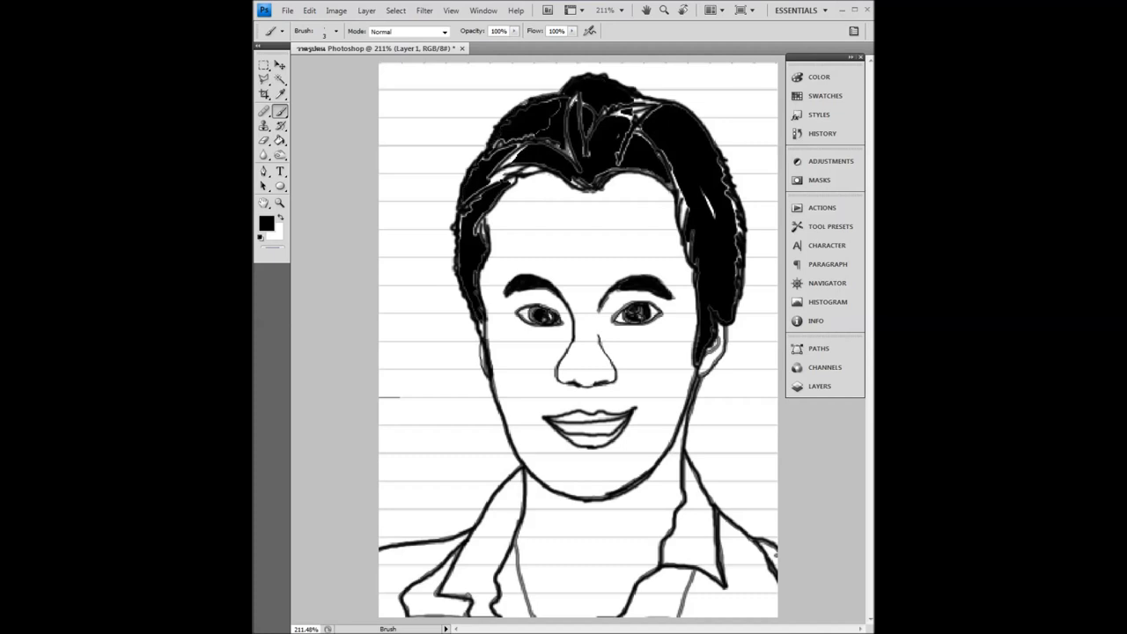
mouse_move(532, 132)
left_mouse_down()
mouse_move(502, 145)
mouse_move(560, 146)
left_mouse_up()
mouse_move(460, 231)
left_mouse_down()
mouse_move(453, 272)
mouse_move(475, 286)
left_mouse_up()
left_click_drag(481, 226, 481, 239)
left_click_drag(535, 169, 555, 164)
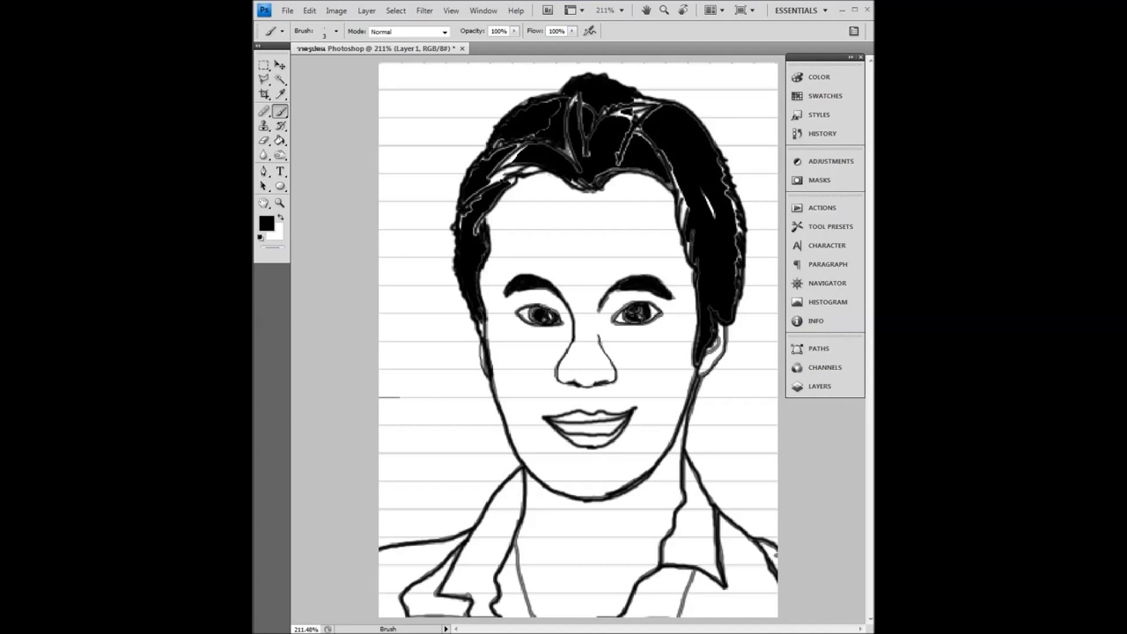
left_click_drag(540, 97, 548, 93)
left_click_drag(735, 301, 738, 268)
left_click(280, 79)
Select the face and neck and set the foreground colour to light peach #f6d8a9.
left_click(617, 374)
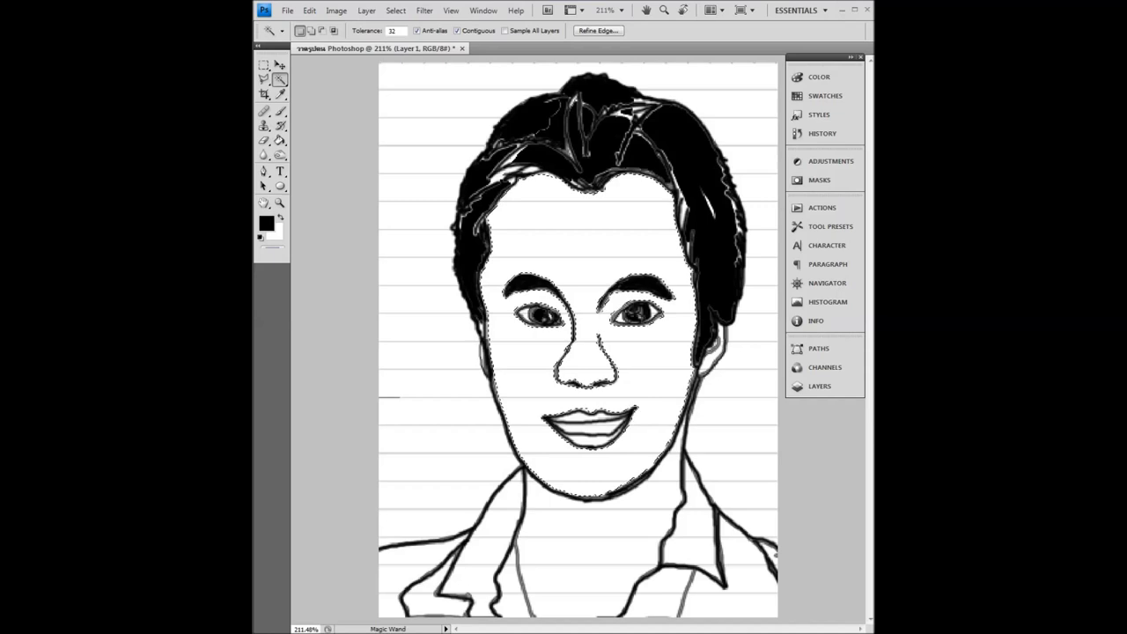
left_click(599, 563, "shift")
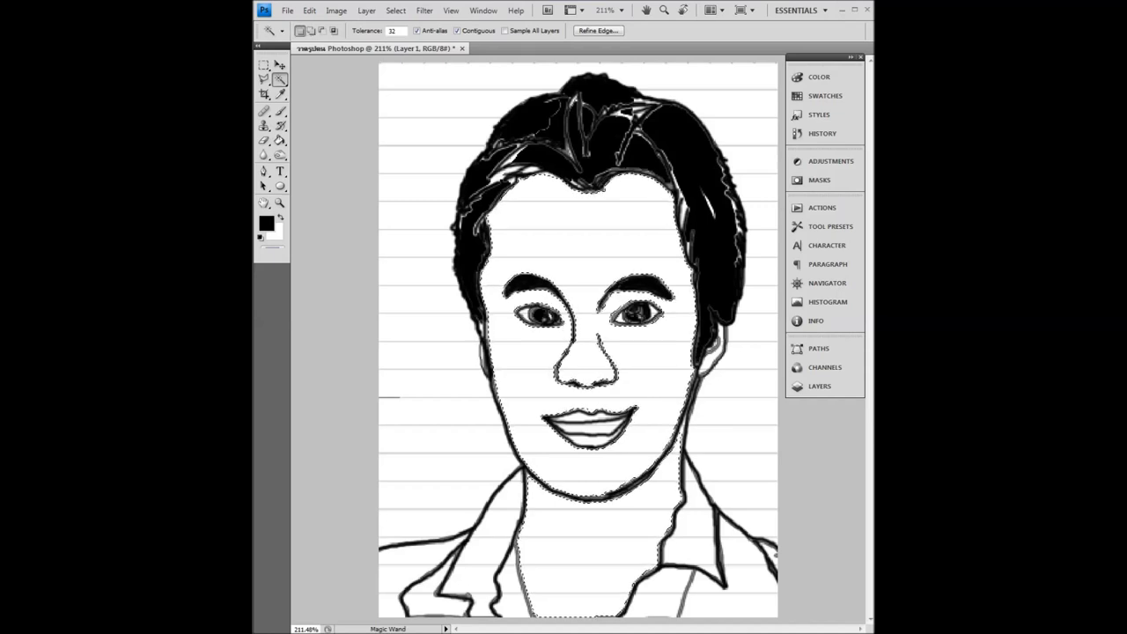
left_click(280, 95)
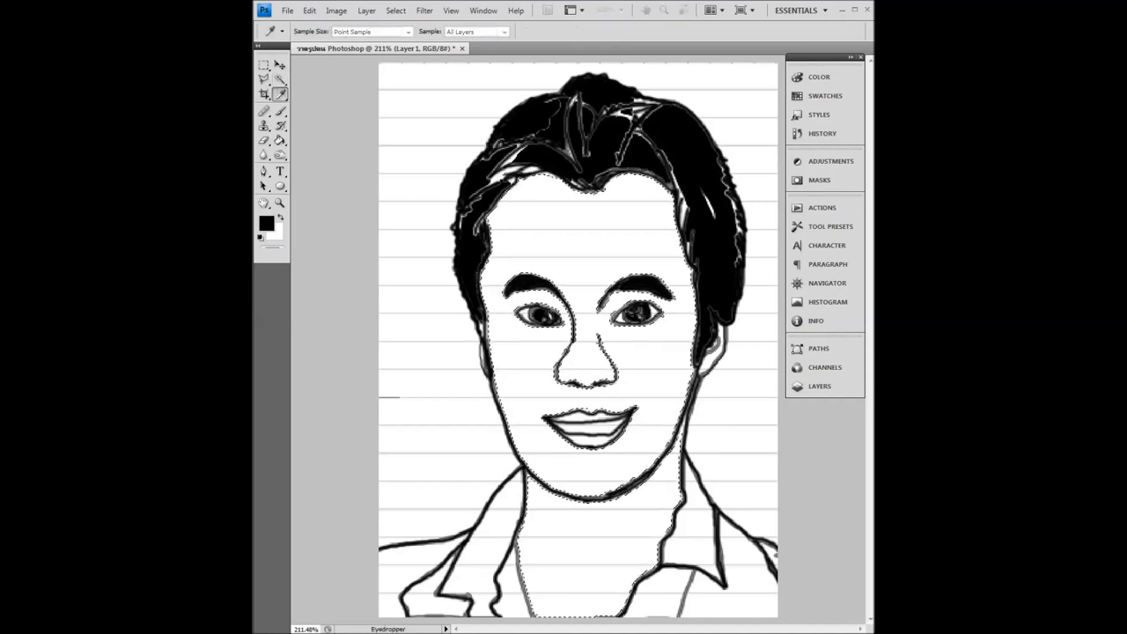
left_click(266, 223)
left_click_drag(264, 80, 576, 59)
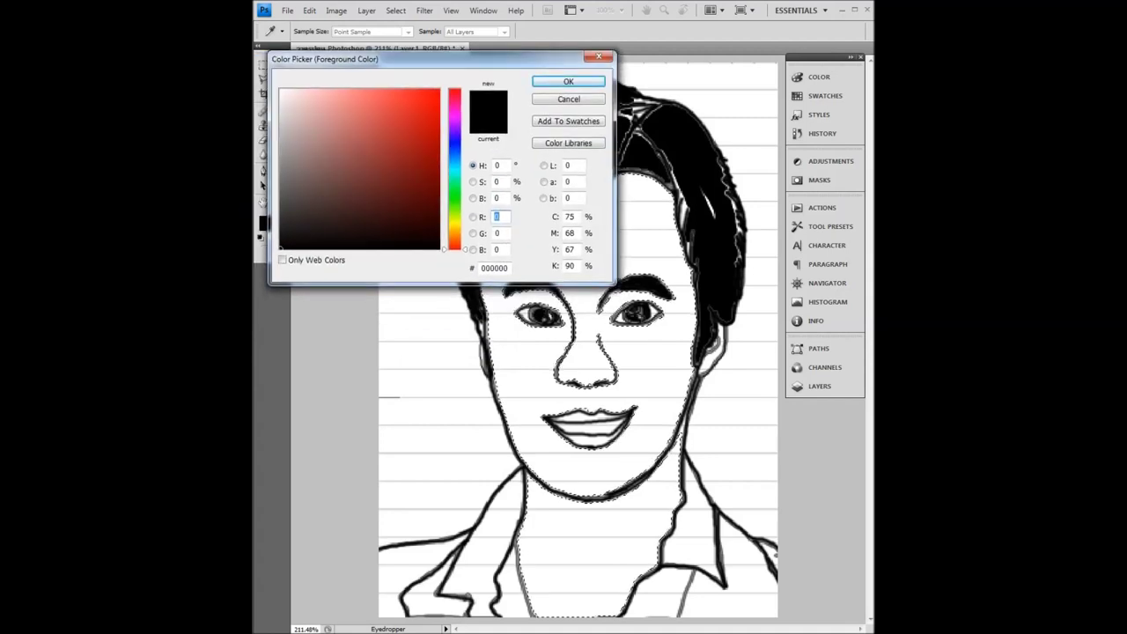
left_click(391, 89)
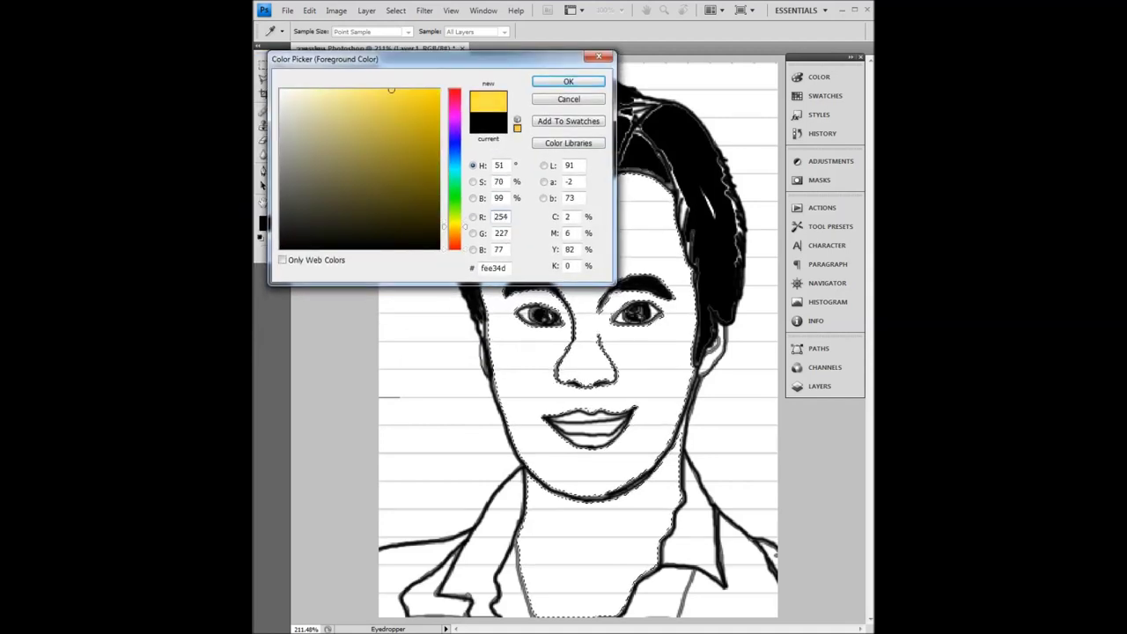
left_click(453, 232)
left_click(340, 94)
left_click(327, 96)
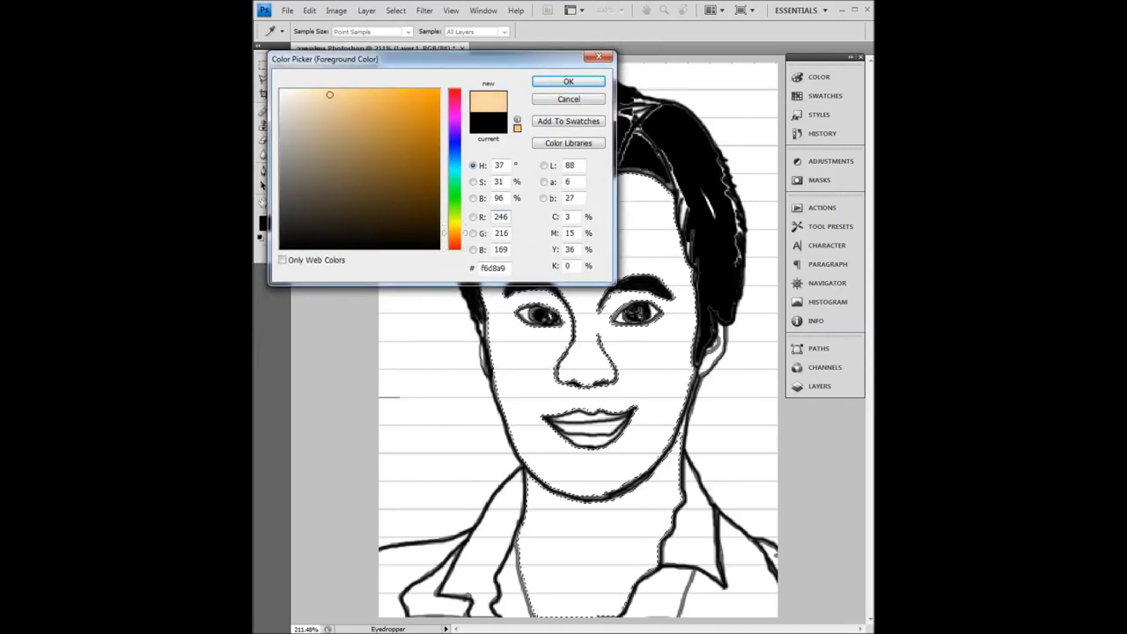
left_click(568, 81)
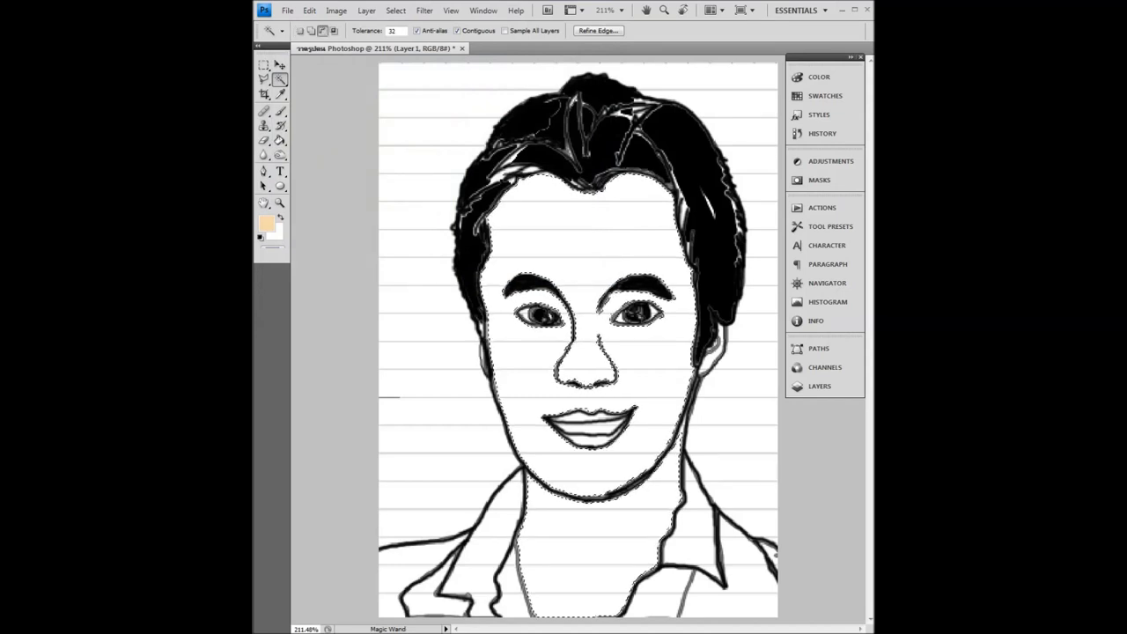
Fill the selection with peach, deselect, adjust the area near the ear, and reset colours.
key("alt+BackSpace")
key("ctrl+d")
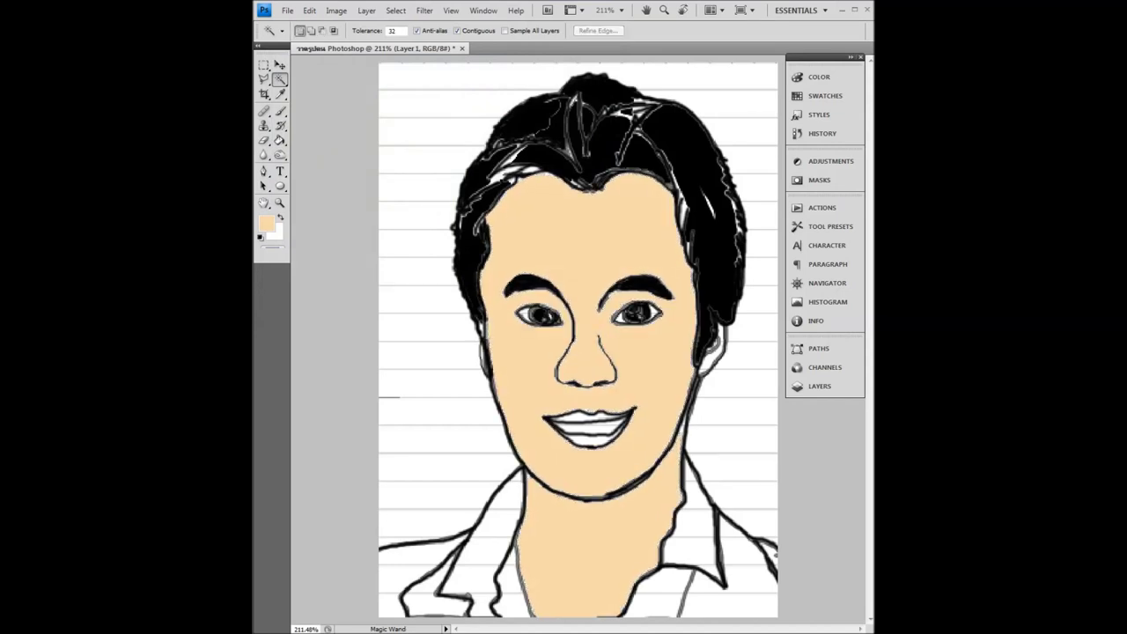
left_click(713, 354)
key("alt")
left_click(711, 356, "alt")
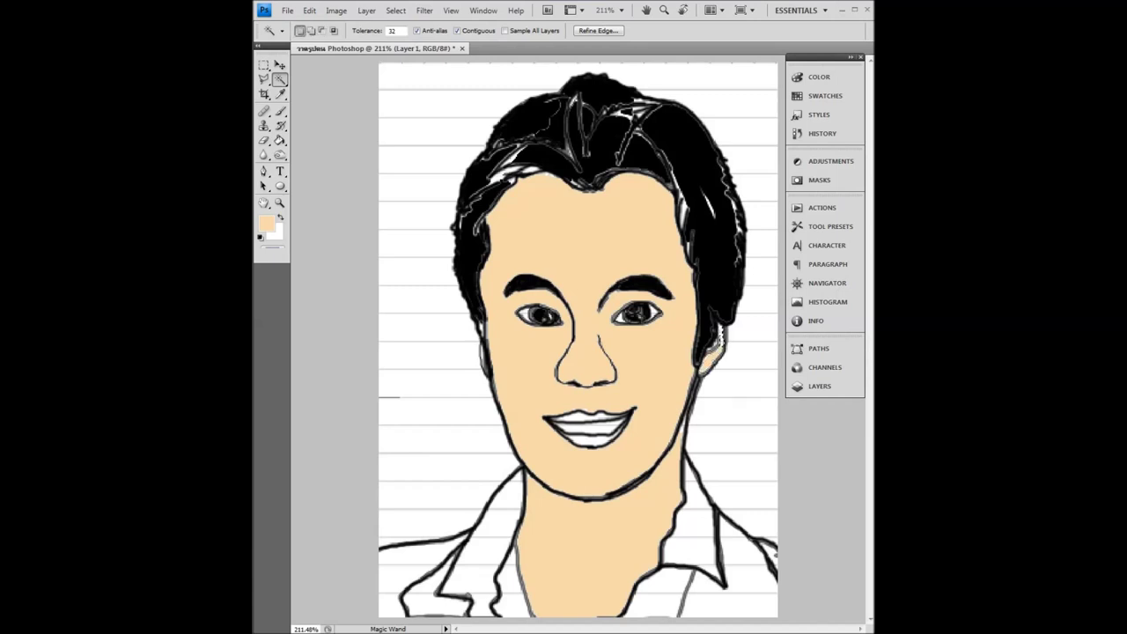
left_click(722, 343, "alt")
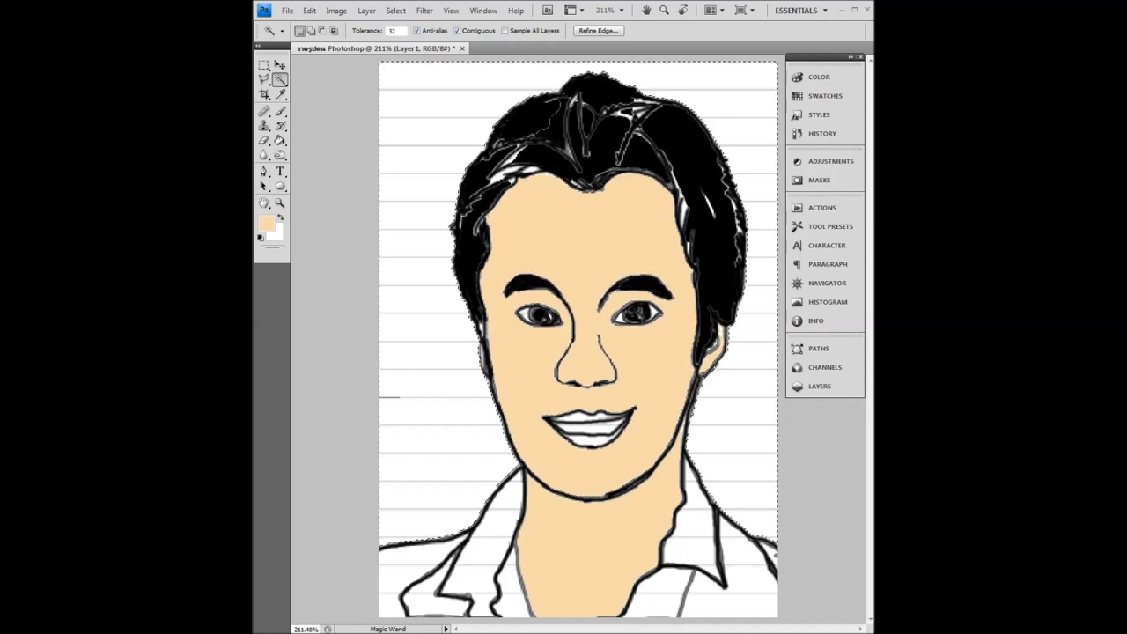
key("ctrl+d")
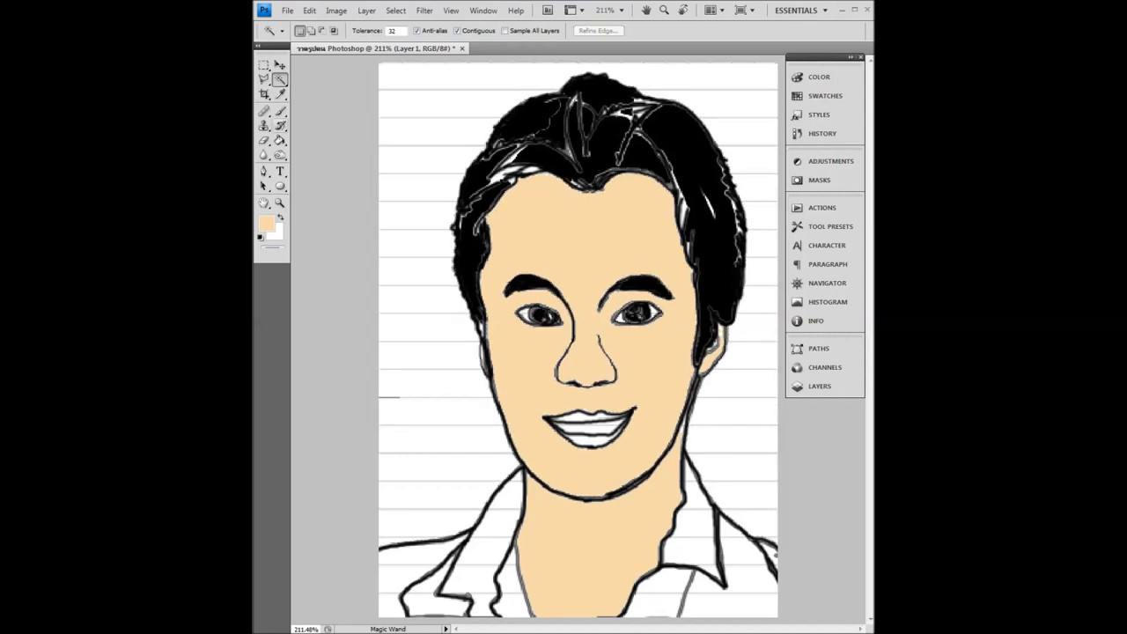
left_click(280, 112)
key("d")
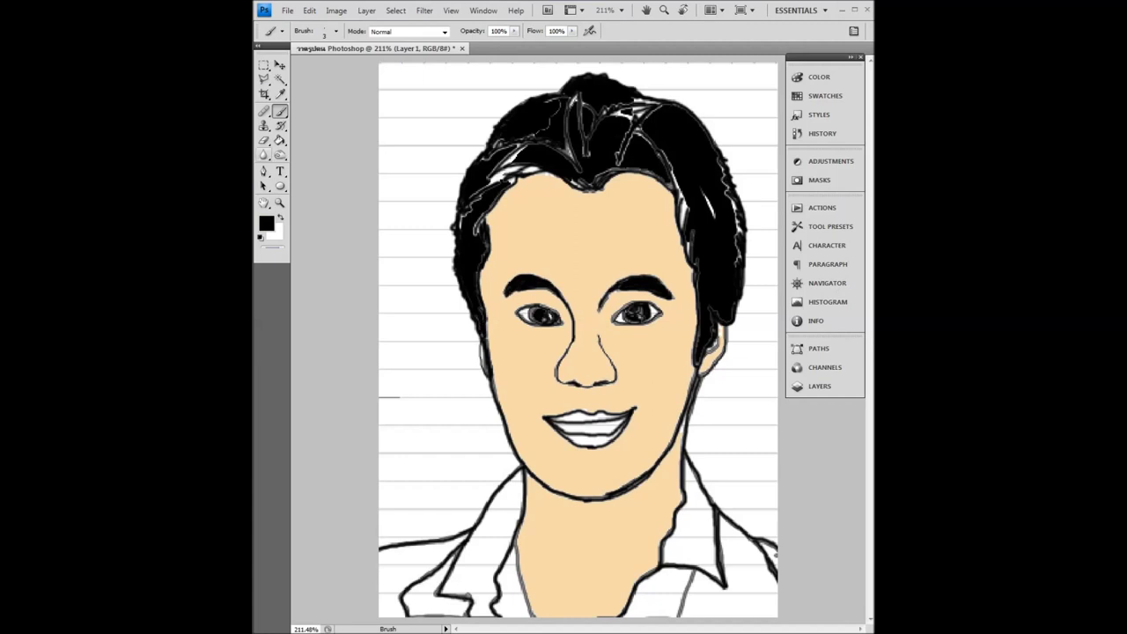
Try the Burn tool, return to the Magic Wand, and open the Image > Adjustments menu.
left_click_drag(280, 154, 326, 167)
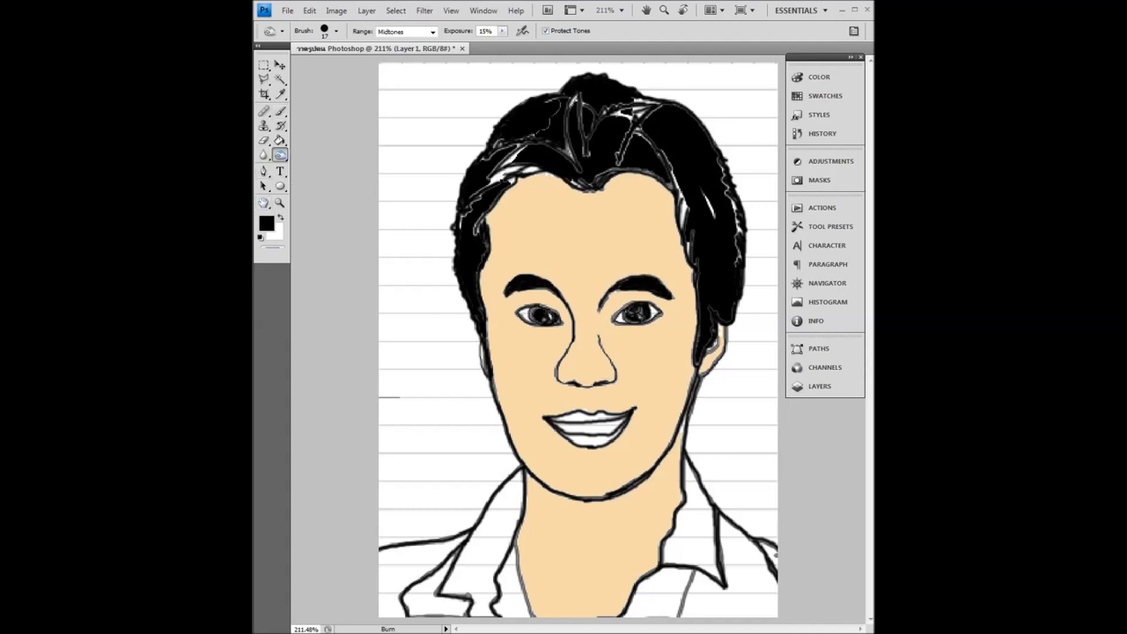
left_click(280, 78)
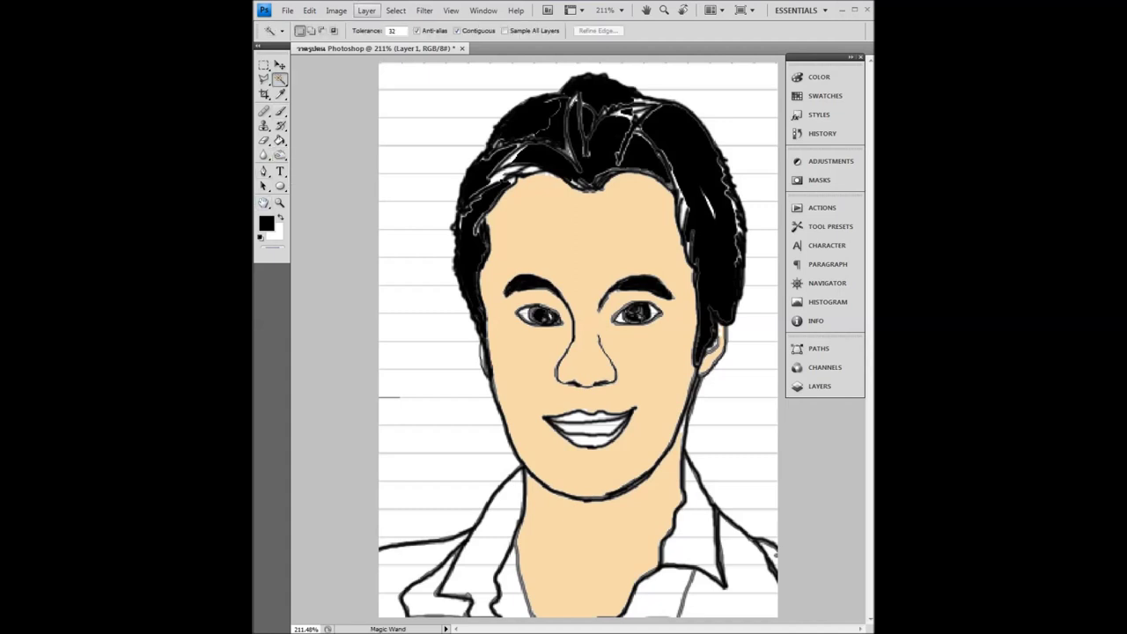
left_click(366, 11)
mouse_move(356, 43)
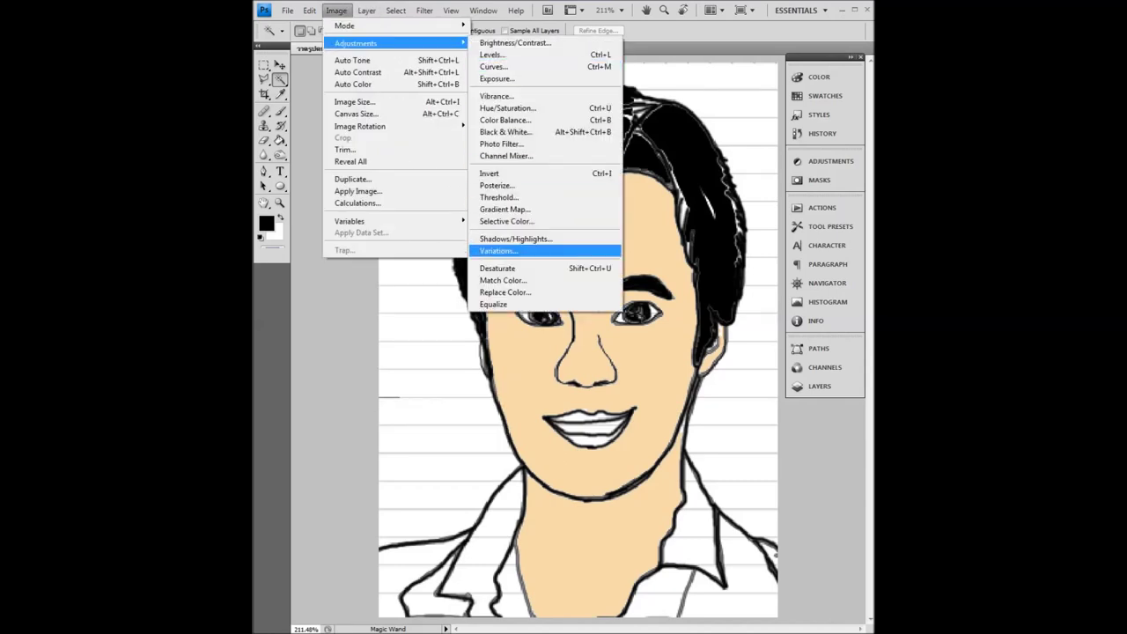
Apply a warmer Variations adjustment to deepen the face and neck skin to tan.
left_click(499, 251)
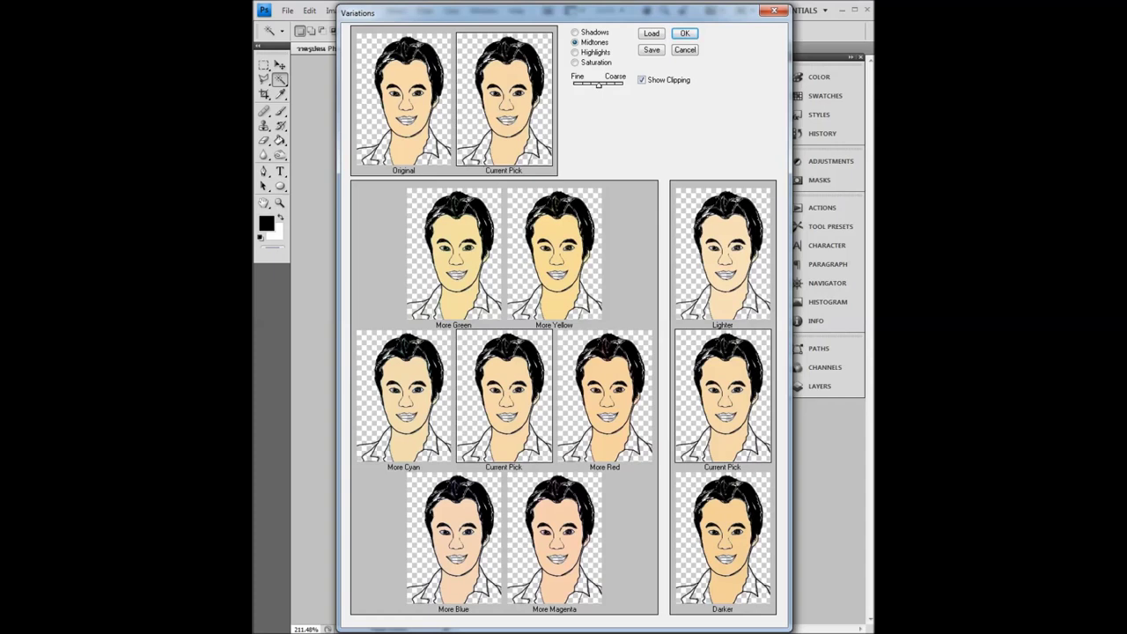
left_click(685, 33)
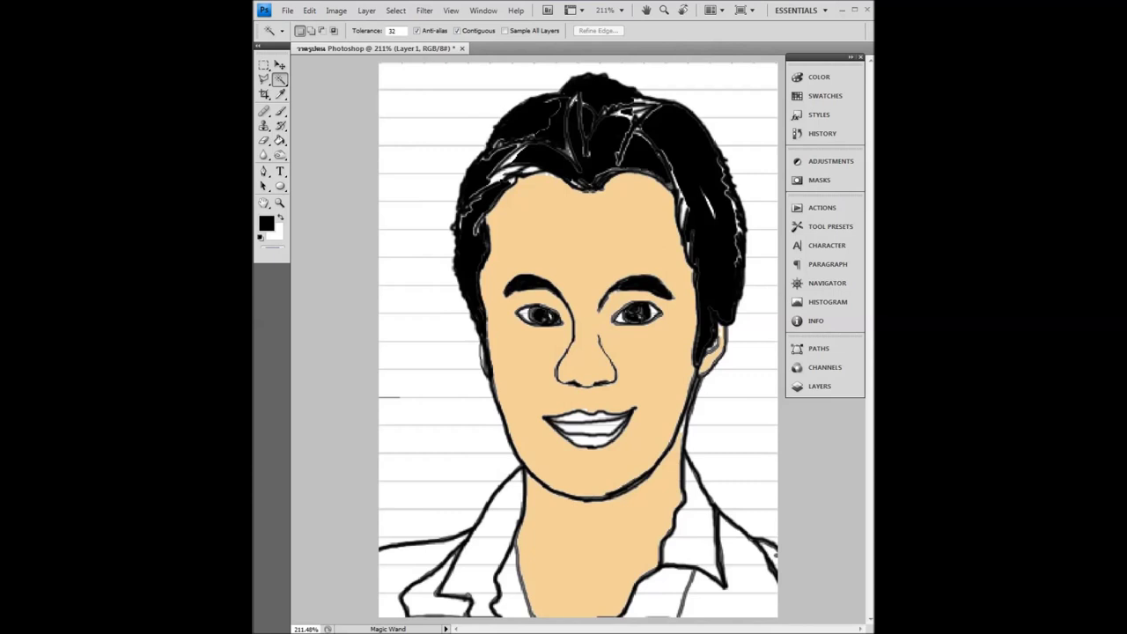
left_click(336, 10)
mouse_move(356, 43)
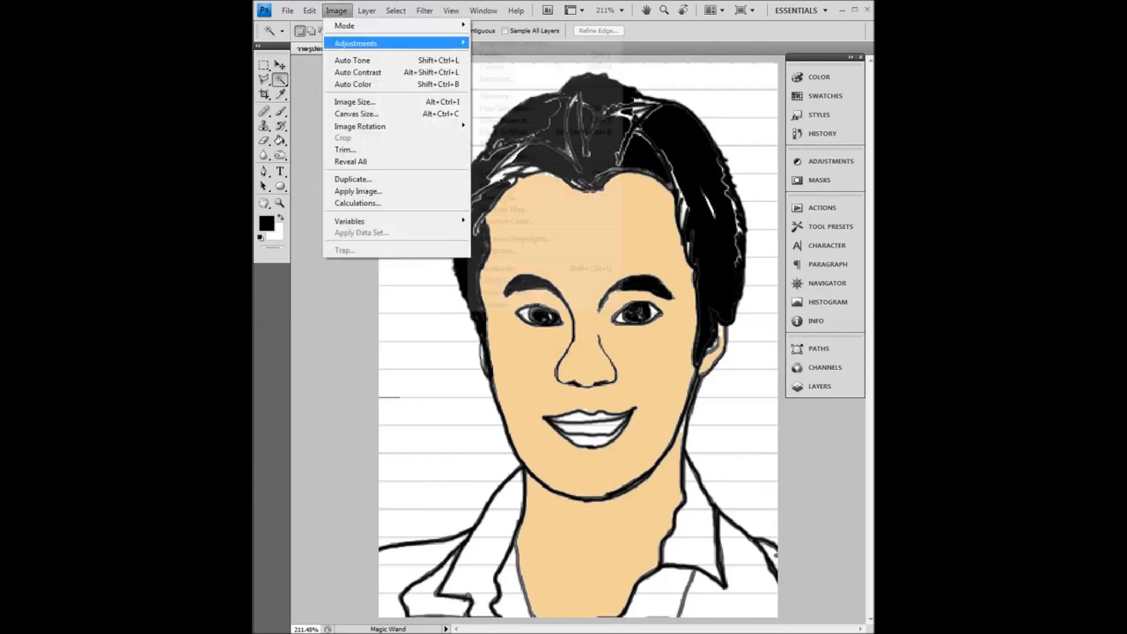
Apply Black & White with lowered Reds and Yellows, adjusted Magentas, and a Hue 42, Saturation 20 tint.
left_click(505, 132)
mouse_move(616, 173)
left_mouse_down()
mouse_move(778, 213)
mouse_move(747, 212)
left_mouse_up()
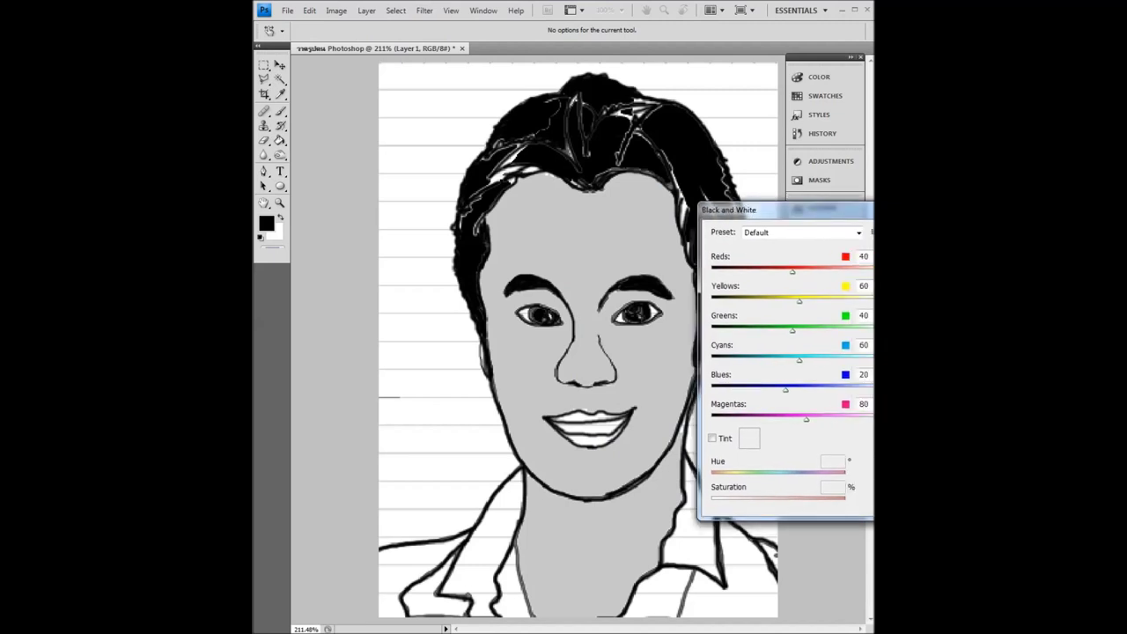
mouse_move(792, 272)
left_mouse_down()
mouse_move(768, 271)
mouse_move(801, 271)
mouse_move(783, 301)
left_mouse_up()
mouse_move(805, 419)
left_mouse_down()
mouse_move(818, 419)
mouse_move(790, 420)
left_mouse_up()
left_click(713, 438)
left_click(712, 438)
left_click(712, 438)
left_click(713, 437)
left_click(712, 438)
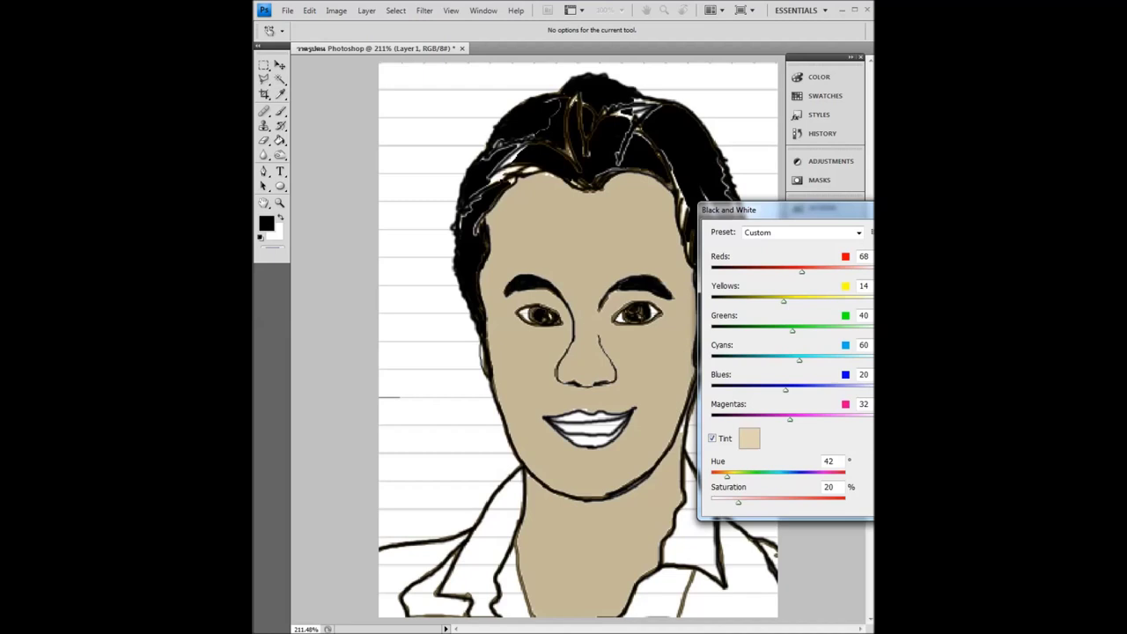
left_click_drag(792, 209, 275, 167)
key("Return")
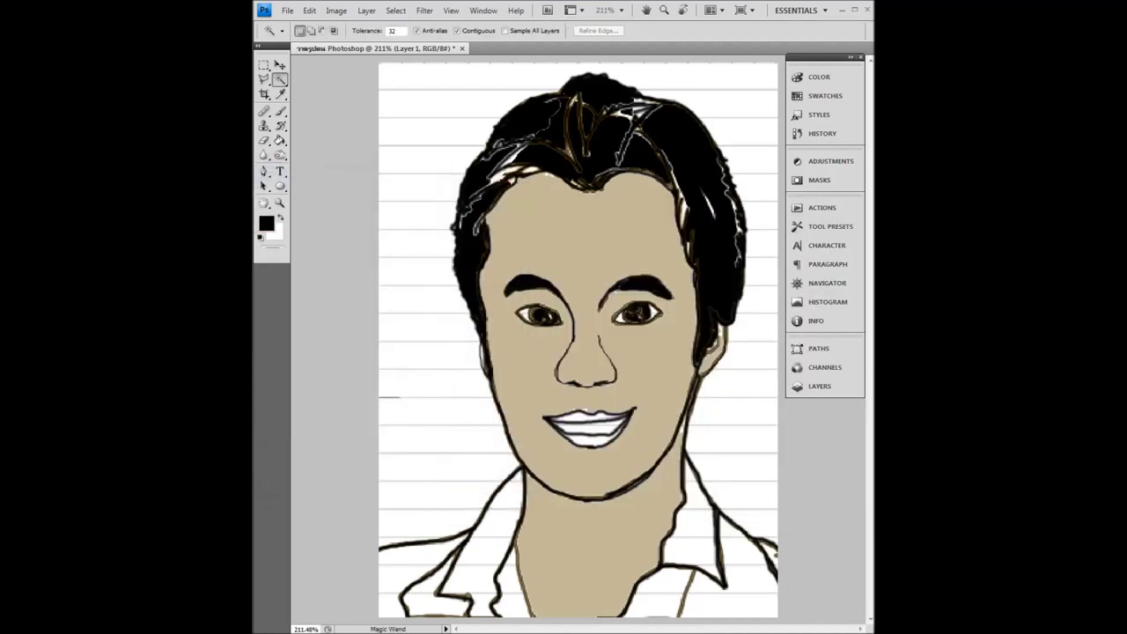
Brush small black strokes along the top edge of the hair.
left_click(281, 112)
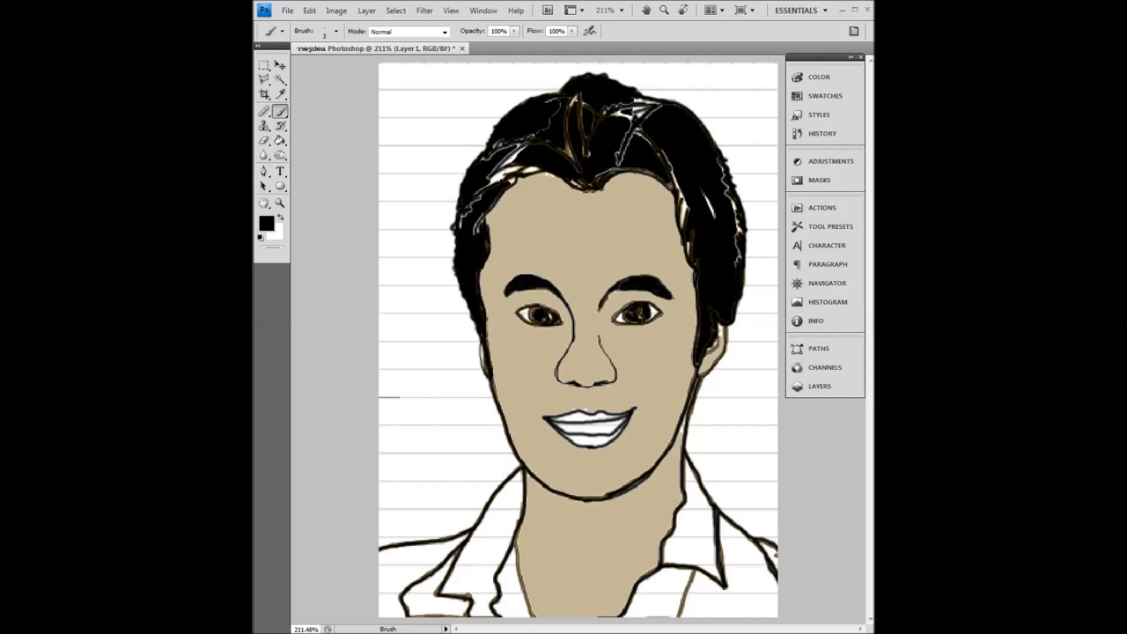
left_click_drag(608, 77, 625, 85)
left_click(280, 140)
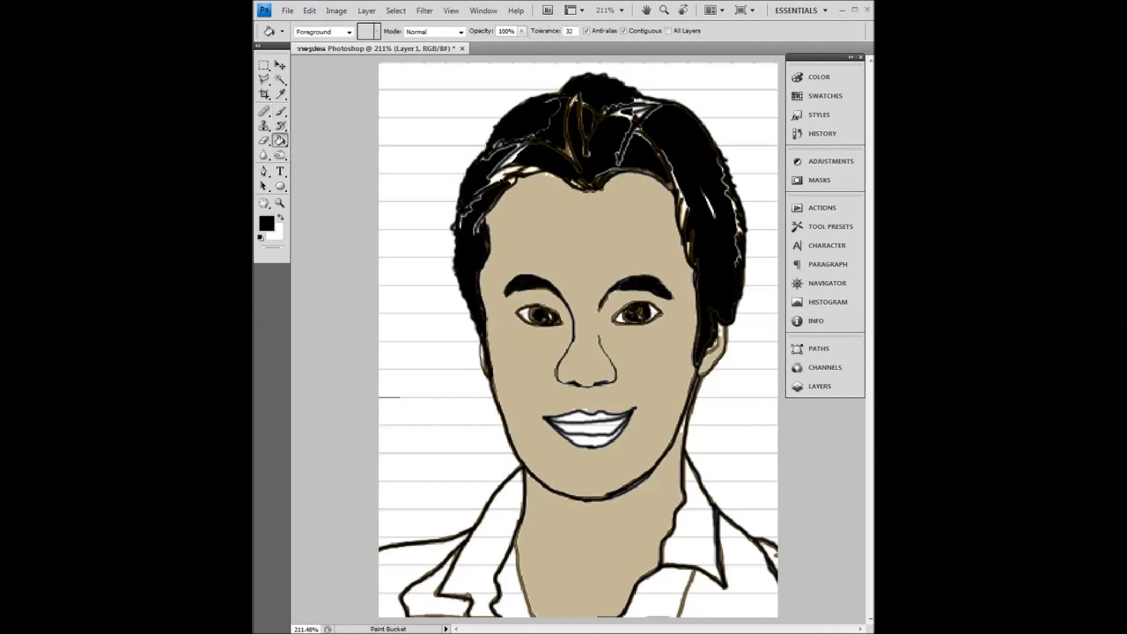